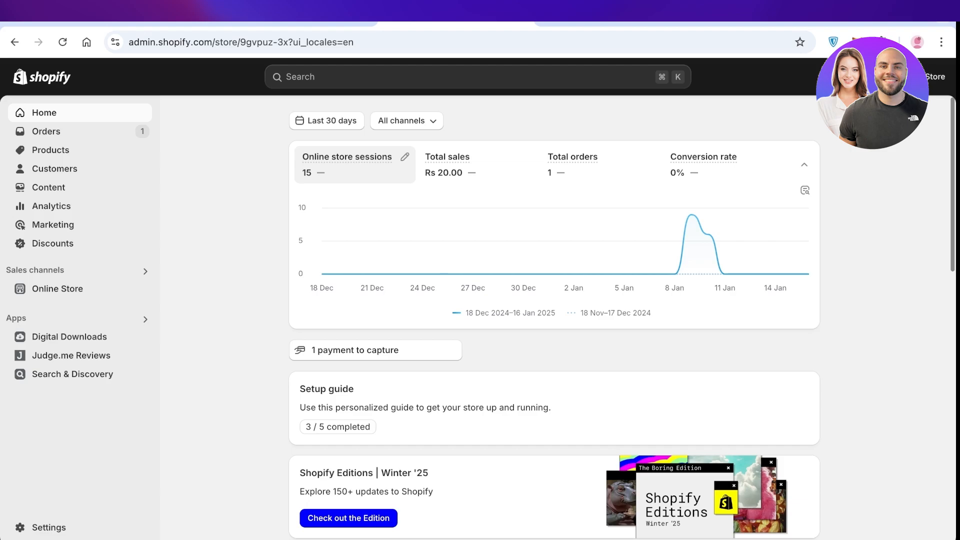
Step: Open AliExpress in a new browser tab and search its products for "fur lamp"
{"action": "key", "text": "super+t"}
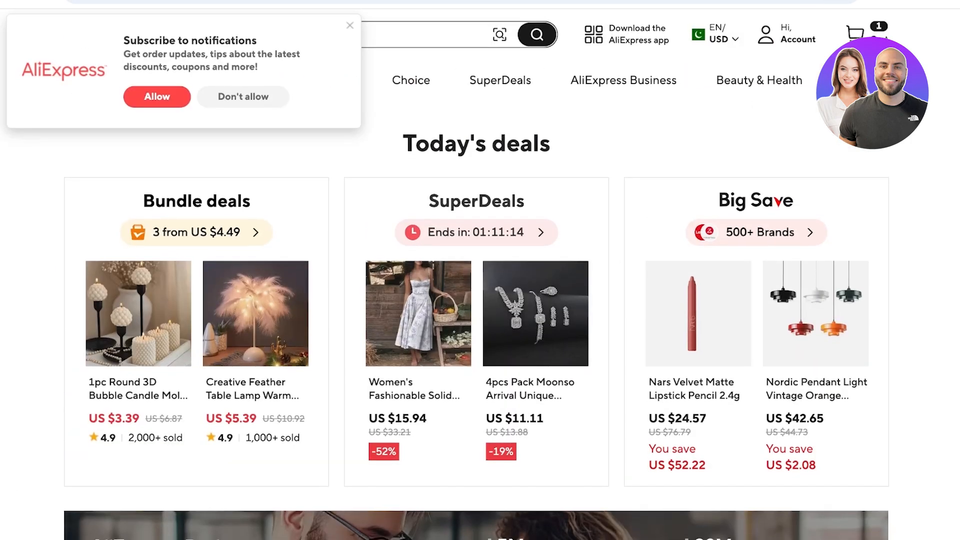
{"action": "scroll", "coordinate": [480, 300], "scroll_direction": "down", "scroll_amount": 3}
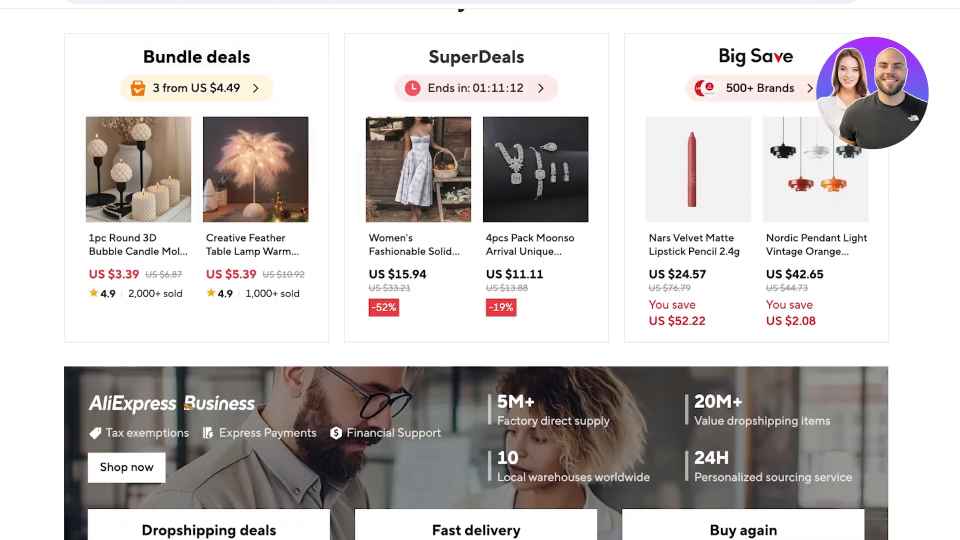
{"action": "scroll", "coordinate": [480, 300], "scroll_direction": "up", "scroll_amount": 3}
{"action": "left_click", "coordinate": [350, 38]}
{"action": "type", "text": "fur m"}
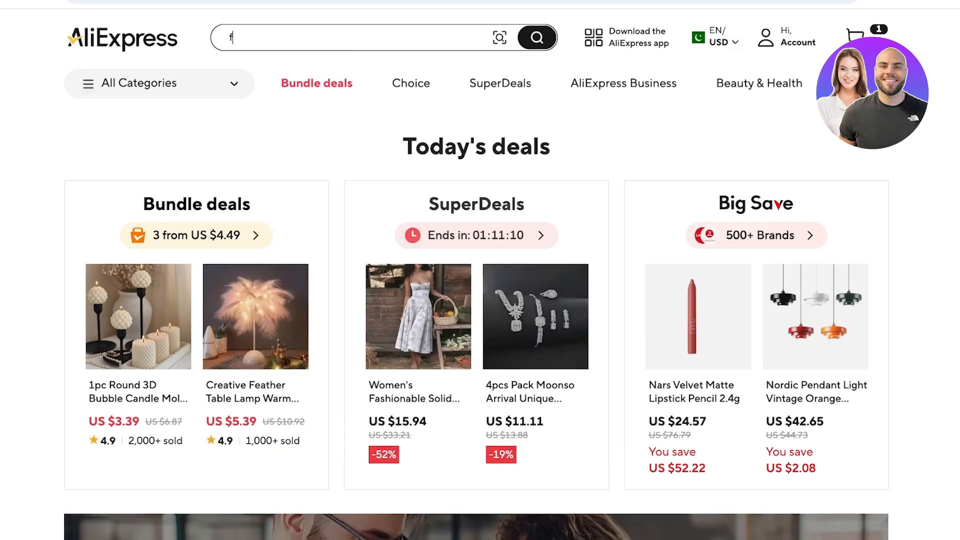
{"action": "key", "text": "BackSpace"}
{"action": "key", "text": "BackSpace"}
{"action": "type", "text": "lamp"}
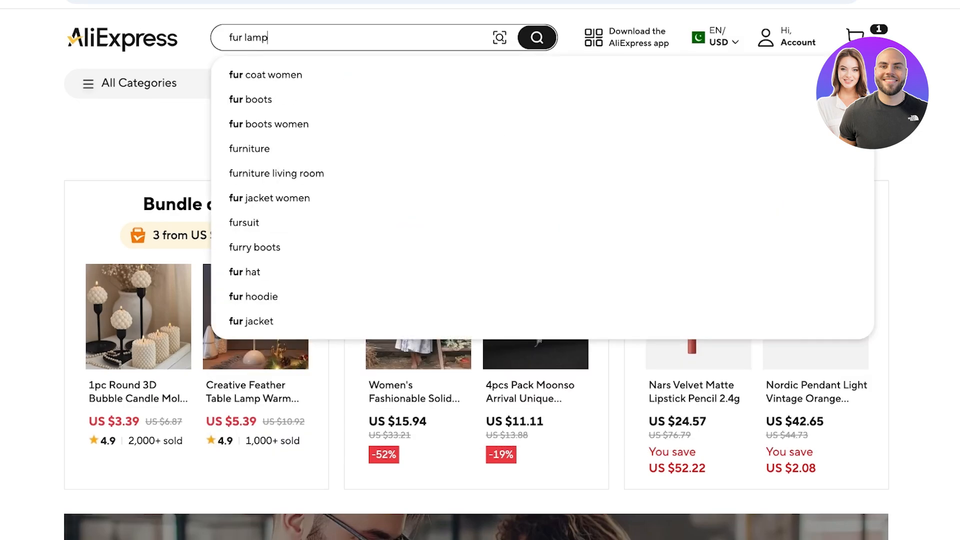
{"action": "key", "text": "Return"}
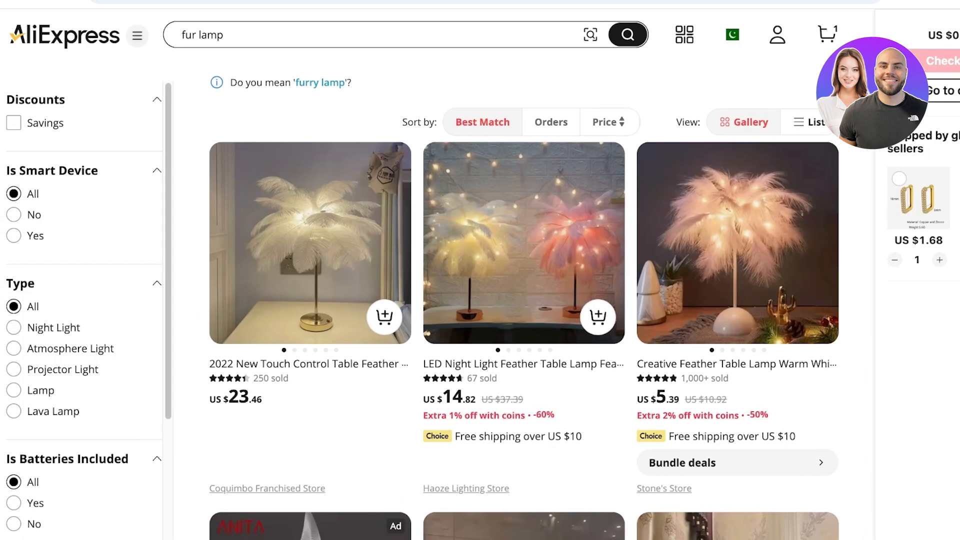
{"action": "scroll", "coordinate": [524, 300], "scroll_direction": "down", "scroll_amount": 3}
{"action": "scroll", "coordinate": [524, 300], "scroll_direction": "up", "scroll_amount": 3}
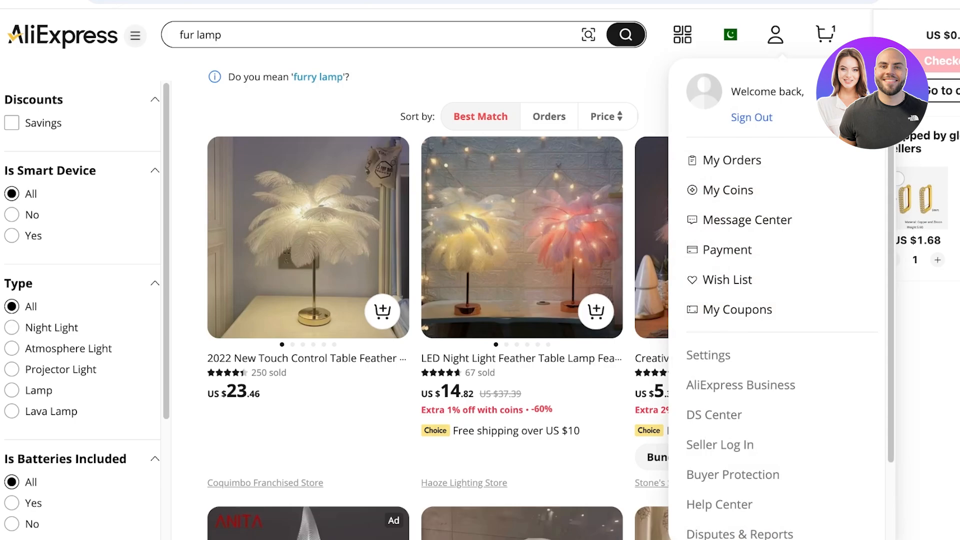
{"action": "scroll", "coordinate": [520, 300], "scroll_direction": "down", "scroll_amount": 8}
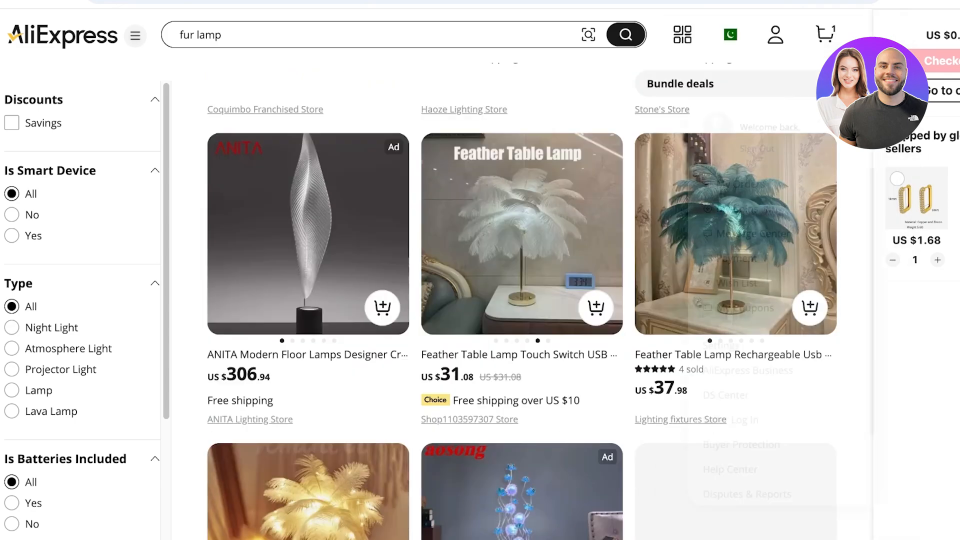
{"action": "scroll", "coordinate": [519, 300], "scroll_direction": "up", "scroll_amount": 4}
{"action": "scroll", "coordinate": [520, 300], "scroll_direction": "down", "scroll_amount": 5}
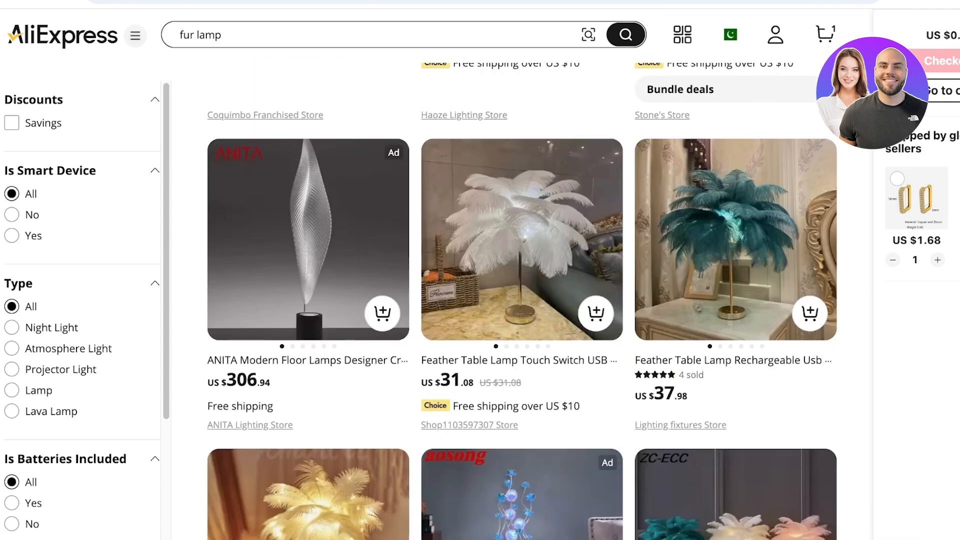
{"action": "scroll", "coordinate": [519, 300], "scroll_direction": "up", "scroll_amount": 8}
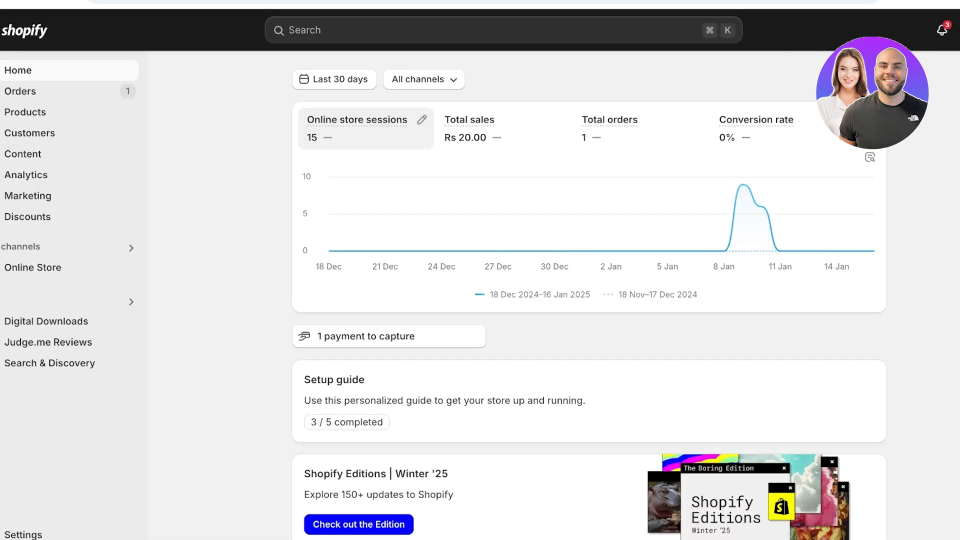
Step: Switch to the Shopify admin, open its apps and sales channels settings, and go to the Shopify App Store
{"action": "left_click", "coordinate": [23, 535]}
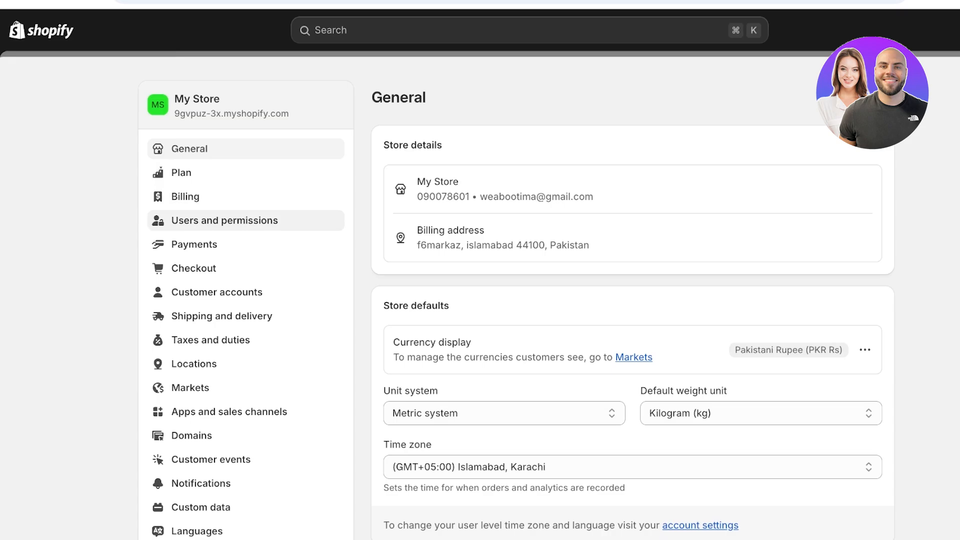
{"action": "scroll", "coordinate": [190, 263], "scroll_direction": "down", "scroll_amount": 3}
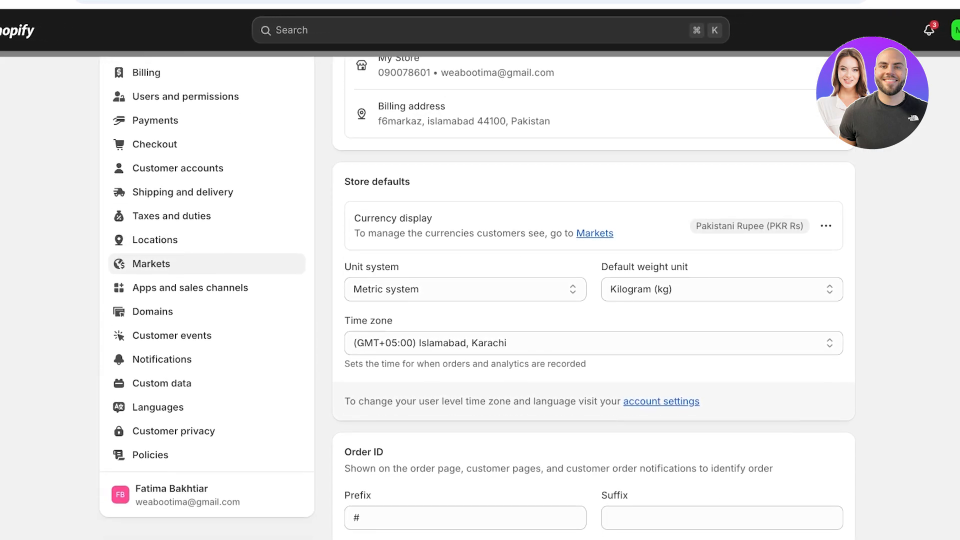
{"action": "left_click", "coordinate": [190, 287]}
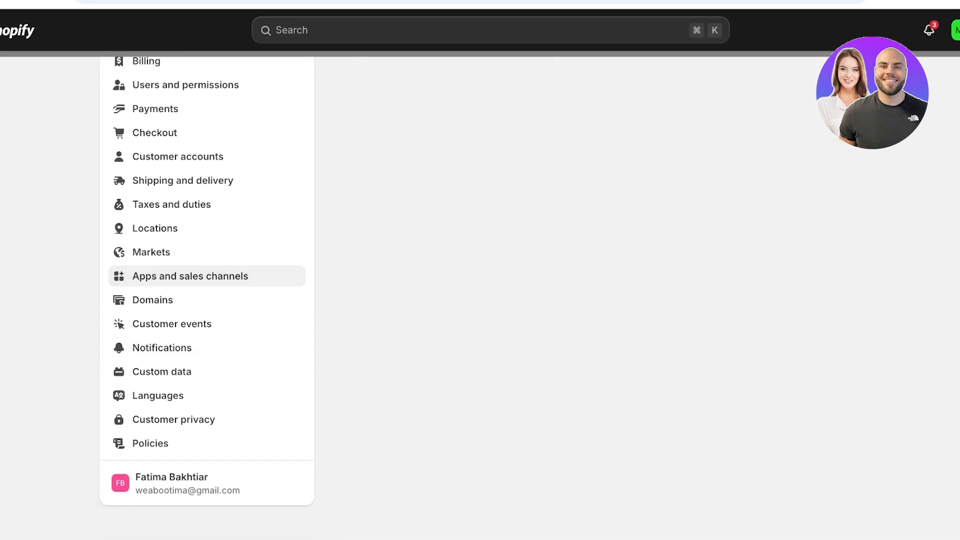
{"action": "left_click", "coordinate": [827, 97]}
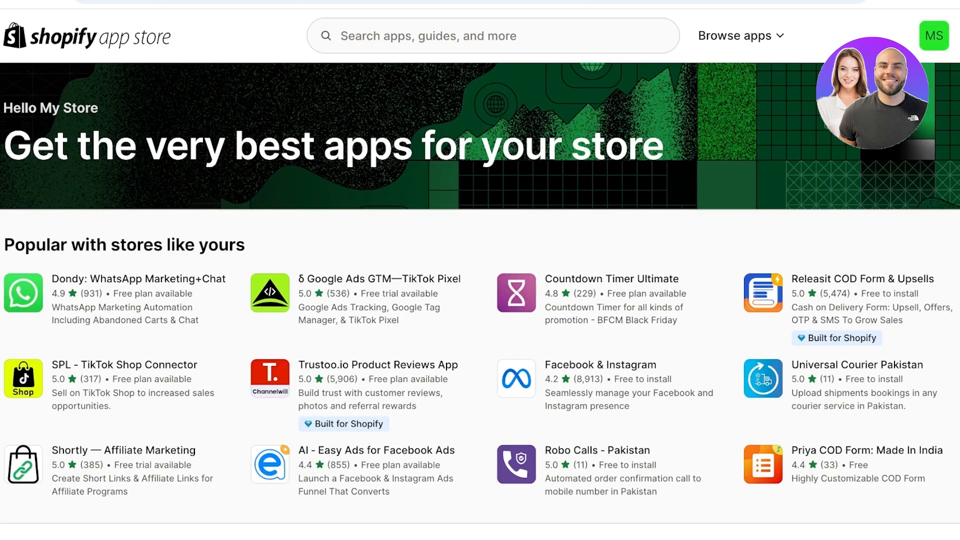
Step: Search the Shopify App Store for "Dsers" and open the DSers-AliExpress Dropshipping listing
{"action": "left_click", "coordinate": [492, 36]}
{"action": "type", "text": "Dsers"}
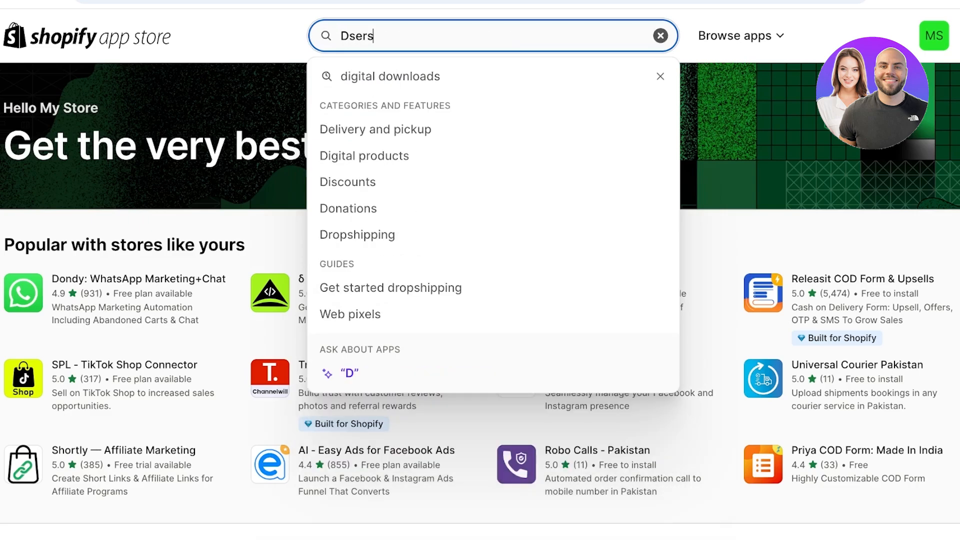
{"action": "key", "text": "Return"}
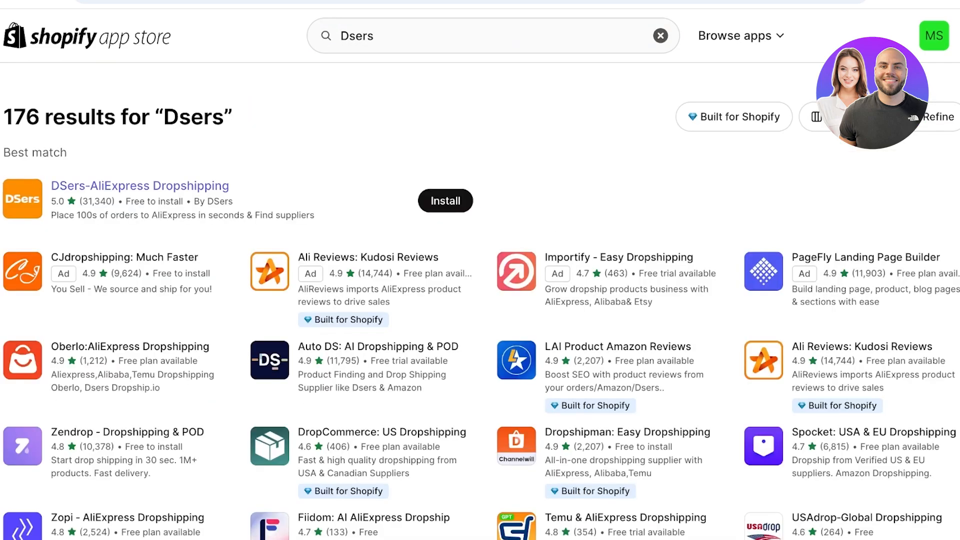
{"action": "left_click", "coordinate": [140, 186]}
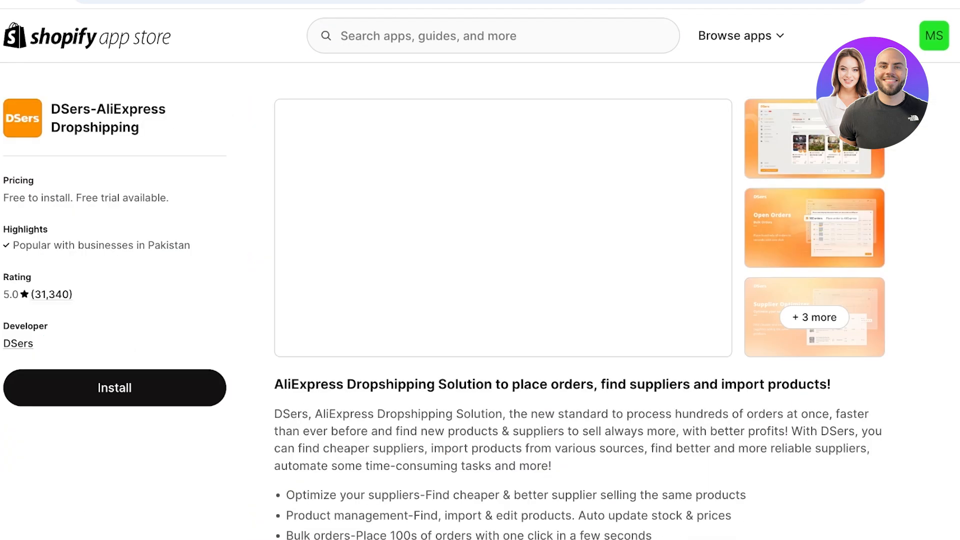
Step: Install the DSers-AliExpress Dropshipping app on the store and approve its requested data access
{"action": "double_click", "coordinate": [25, 326]}
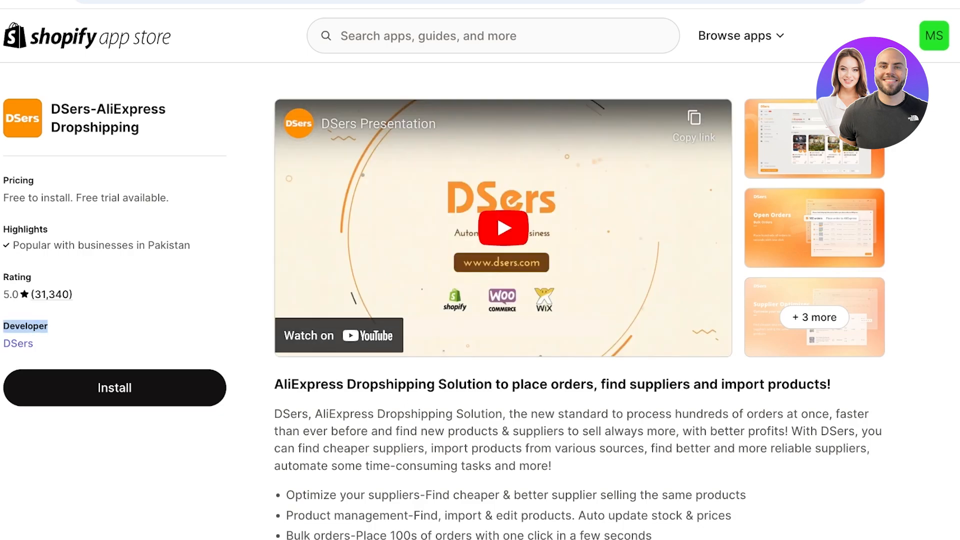
{"action": "scroll", "coordinate": [579, 300], "scroll_direction": "down", "scroll_amount": 3}
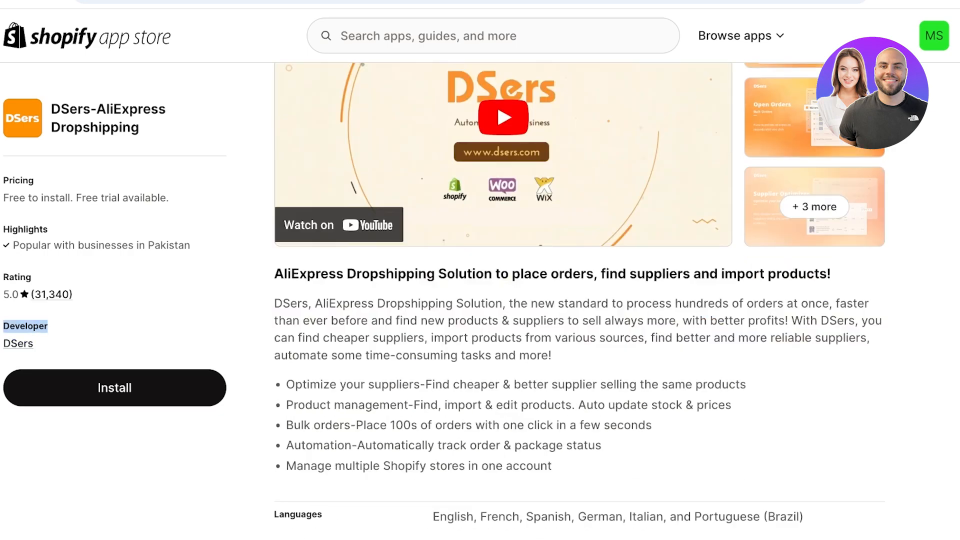
{"action": "scroll", "coordinate": [579, 300], "scroll_direction": "up", "scroll_amount": 3}
{"action": "left_click", "coordinate": [114, 388]}
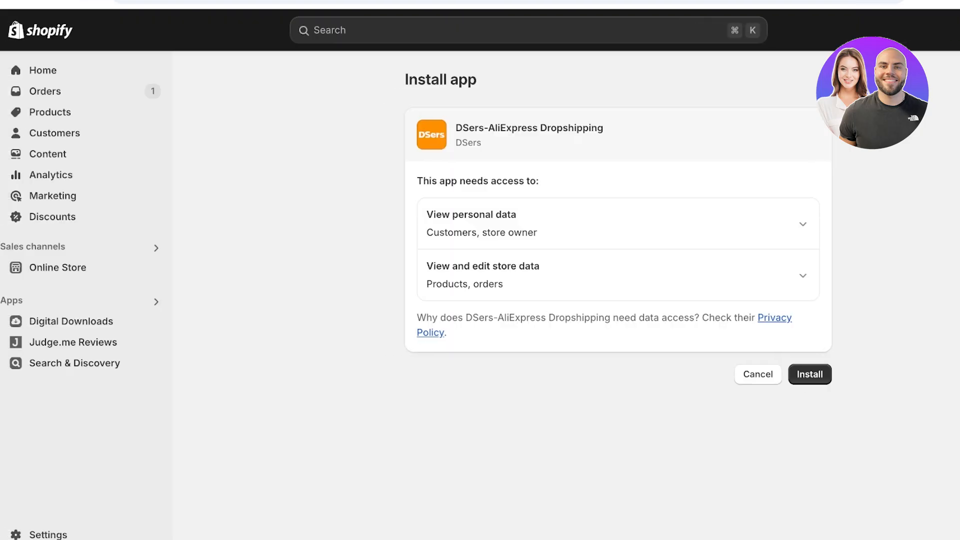
{"action": "left_click", "coordinate": [809, 374]}
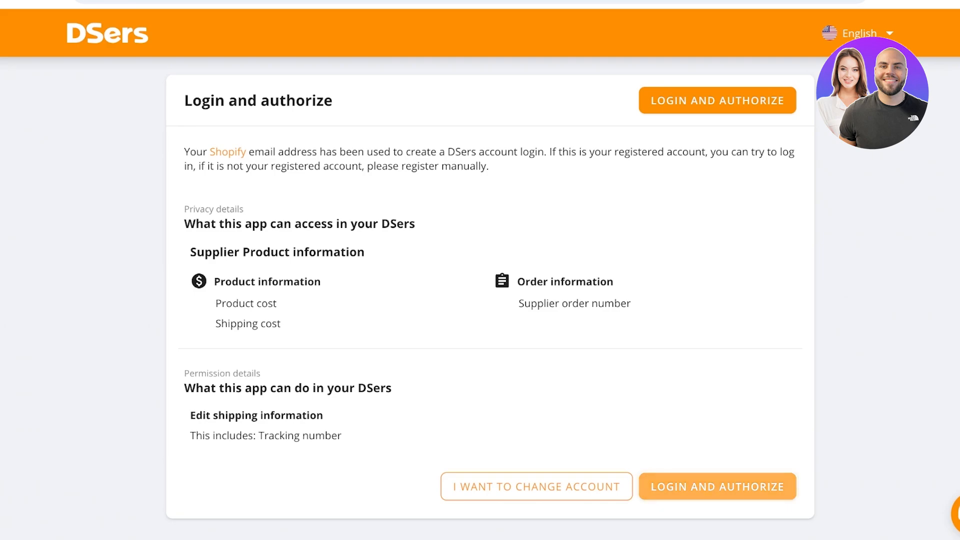
Step: Log in to DSers with the account password and authorize binding this account to Shopify
{"action": "left_click", "coordinate": [717, 486]}
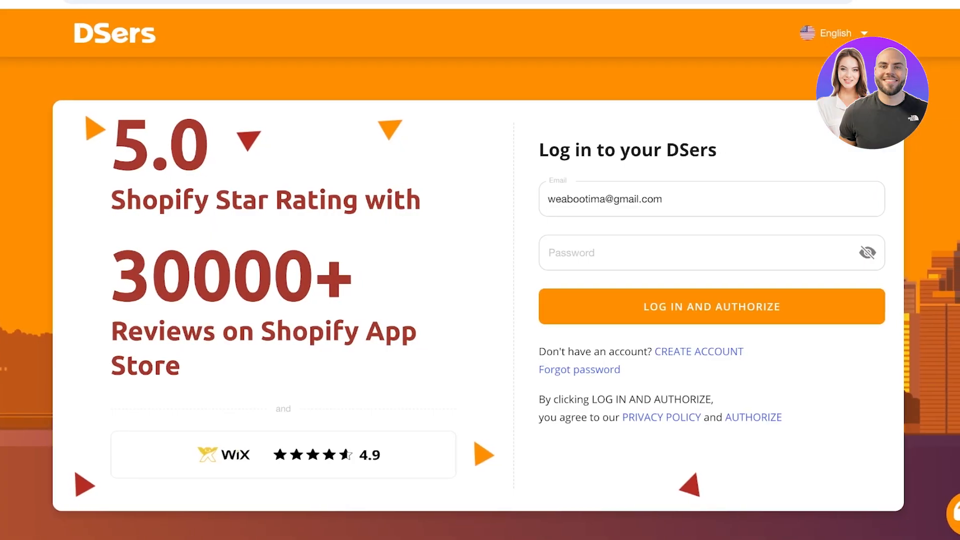
{"action": "left_click", "coordinate": [700, 253]}
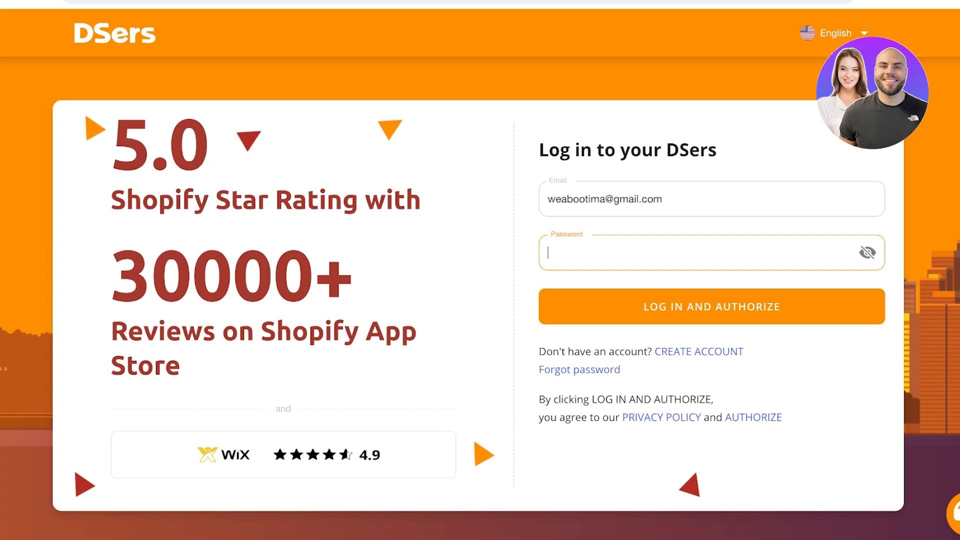
{"action": "type", "text": "*********"}
{"action": "key", "text": "Return"}
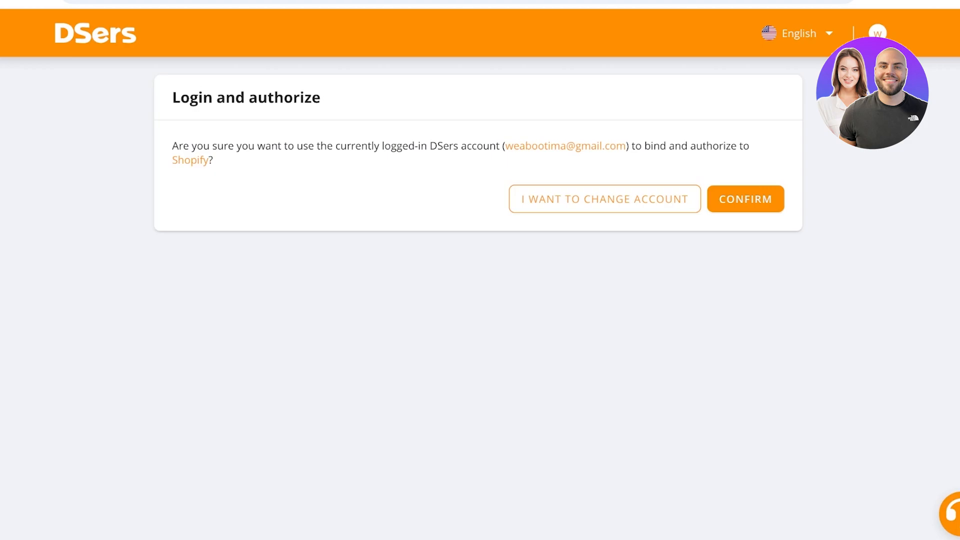
{"action": "left_click", "coordinate": [745, 199]}
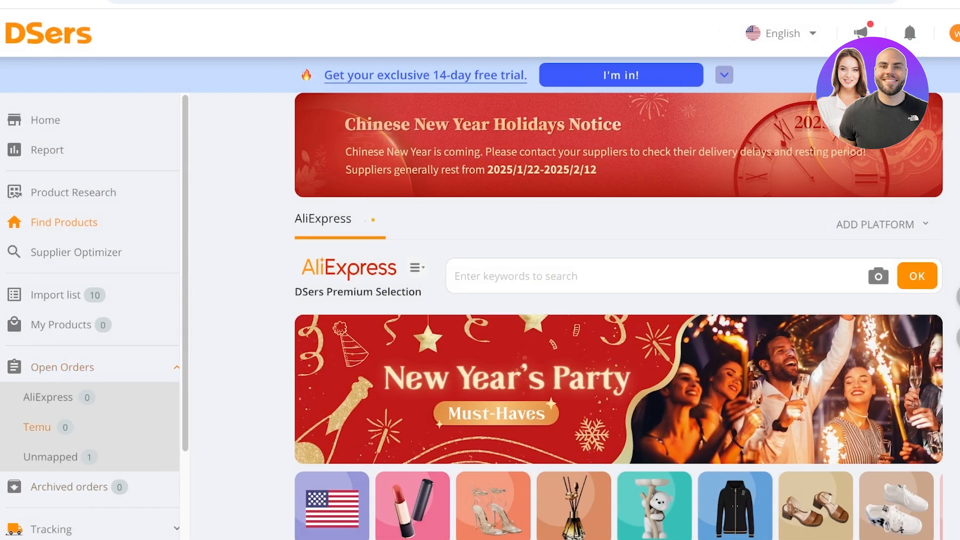
Step: Check the Shopify store's connection in the DSers Stores Management settings, and return to Find Products
{"action": "scroll", "coordinate": [30, 428], "scroll_direction": "down", "scroll_amount": 3}
{"action": "left_click", "coordinate": [49, 455]}
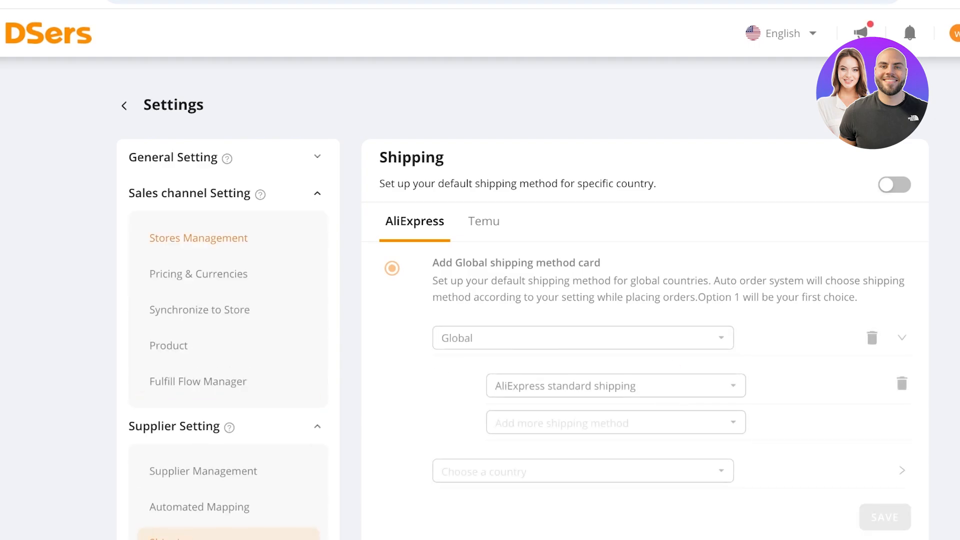
{"action": "left_click", "coordinate": [199, 238]}
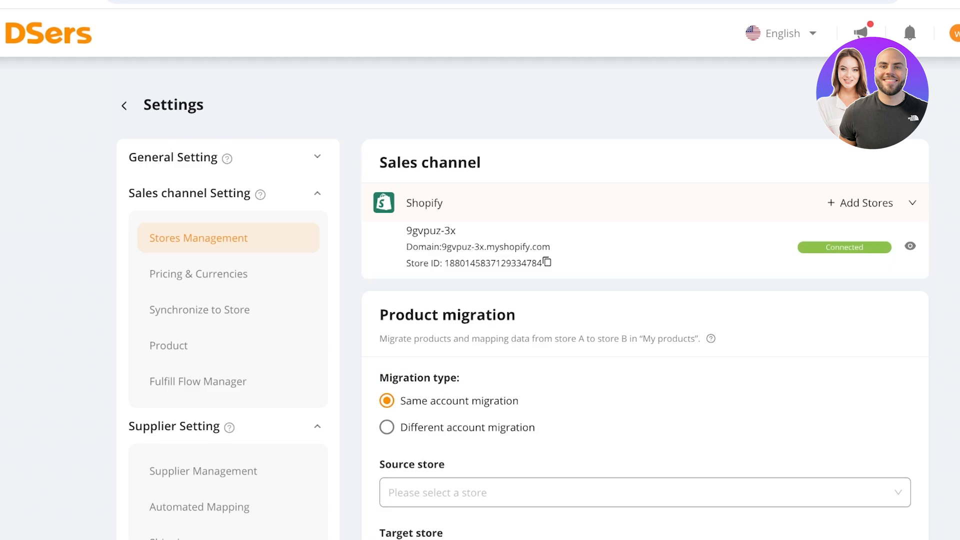
{"action": "scroll", "coordinate": [198, 274], "scroll_direction": "left", "scroll_amount": 2}
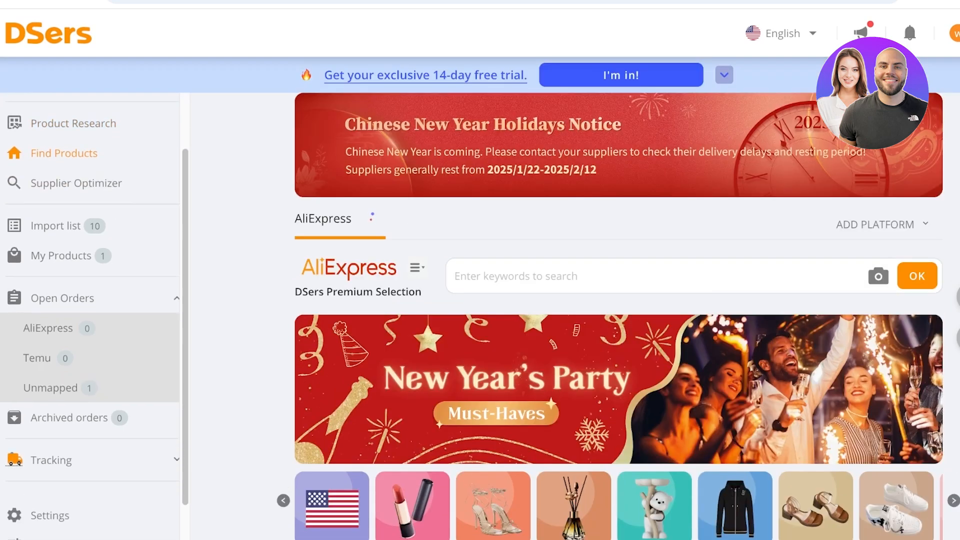
{"action": "scroll", "coordinate": [90, 316], "scroll_direction": "up", "scroll_amount": 1}
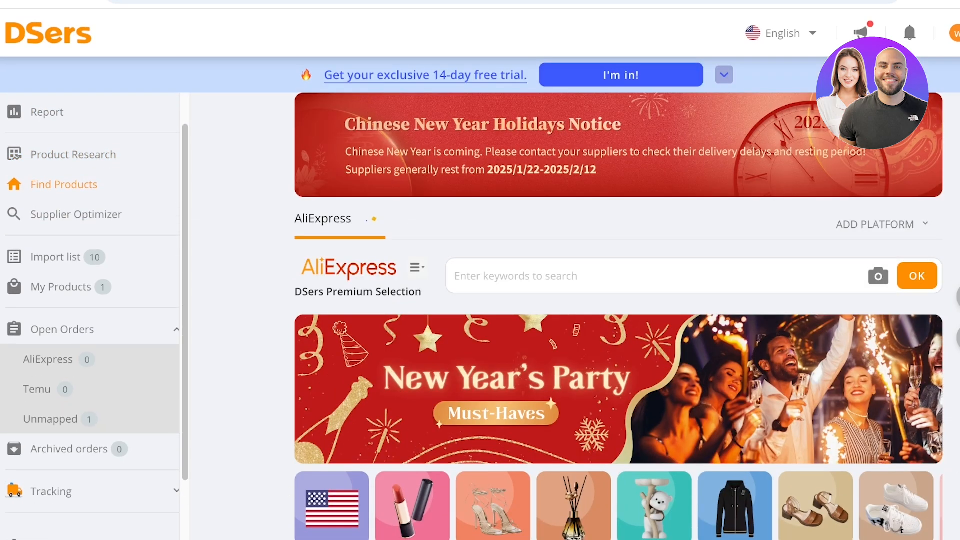
{"action": "scroll", "coordinate": [618, 390], "scroll_direction": "down", "scroll_amount": 8}
{"action": "scroll", "coordinate": [618, 390], "scroll_direction": "down", "scroll_amount": 10}
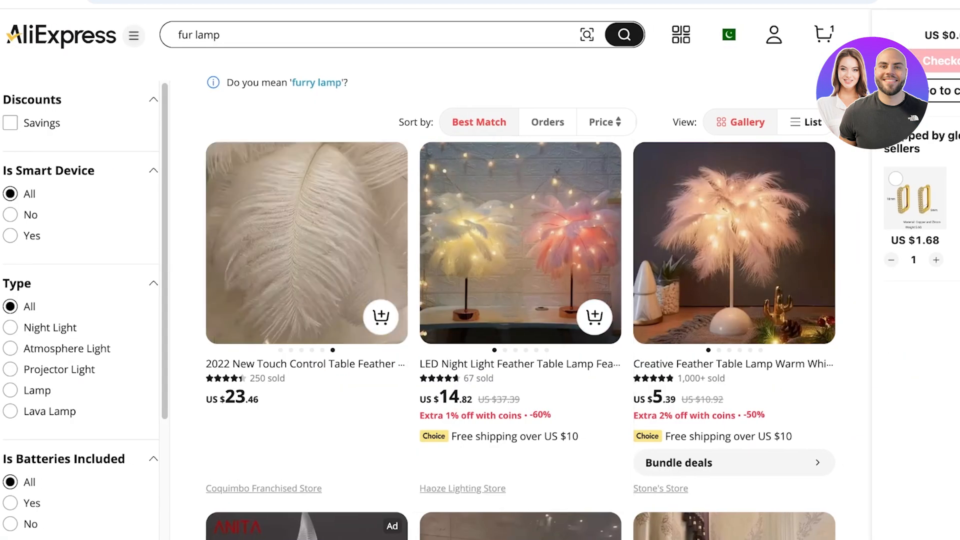
Step: Switch to the AliExpress fur lamp results, open the ZC-ECC feather lamp listing, and select its full product title for copying
{"action": "scroll", "coordinate": [327, 270], "scroll_direction": "down", "scroll_amount": 6}
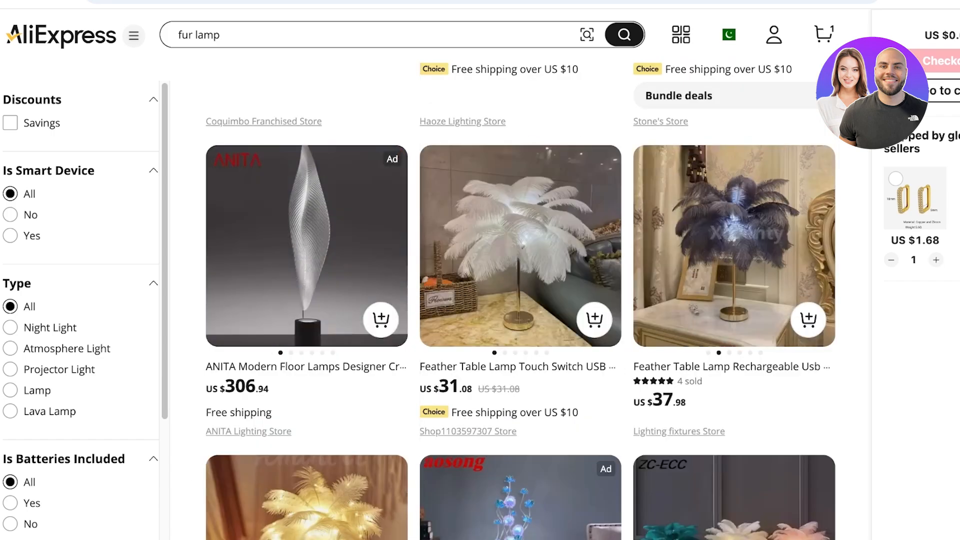
{"action": "scroll", "coordinate": [734, 299], "scroll_direction": "down", "scroll_amount": 5}
{"action": "left_click", "coordinate": [734, 300]}
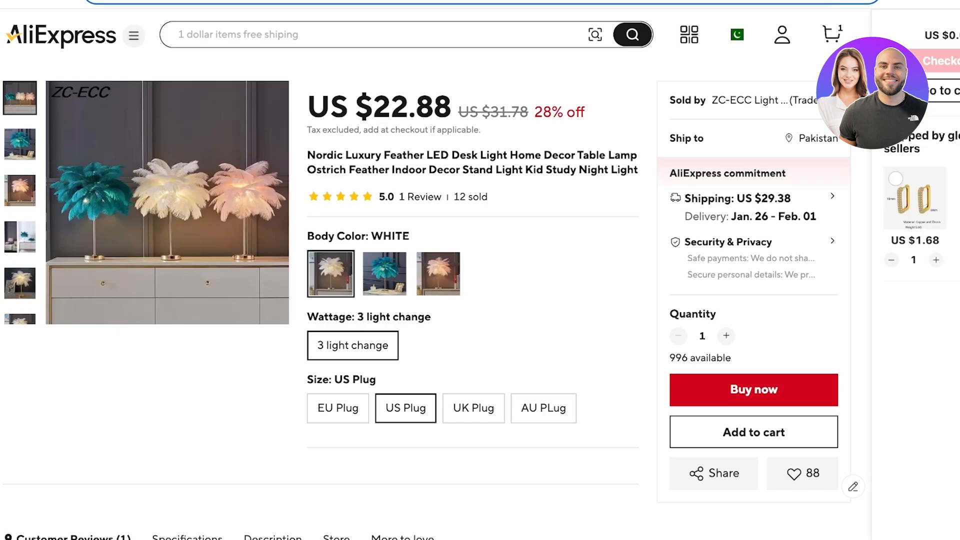
{"action": "triple_click", "coordinate": [409, 169]}
{"action": "key", "text": "super+c"}
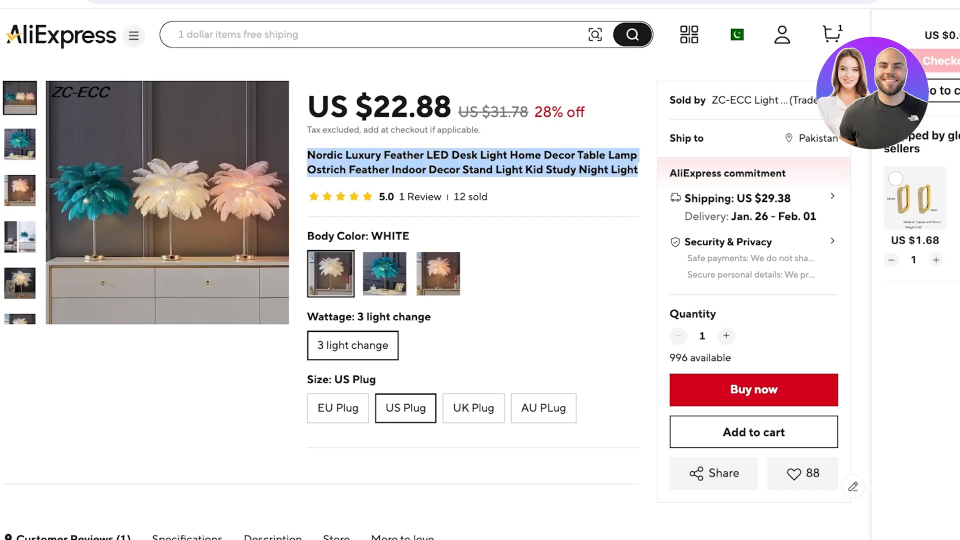
Step: Switch to DSers and search its AliExpress catalogue with the copied Nordic Luxury Feather LED Desk Light title
{"action": "key", "text": "ctrl+Tab"}
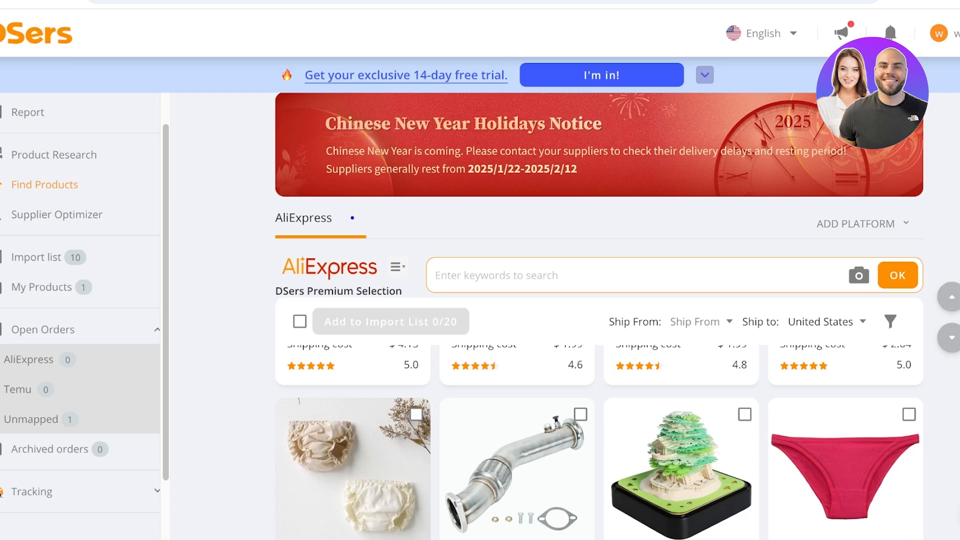
{"action": "key", "text": "super+v"}
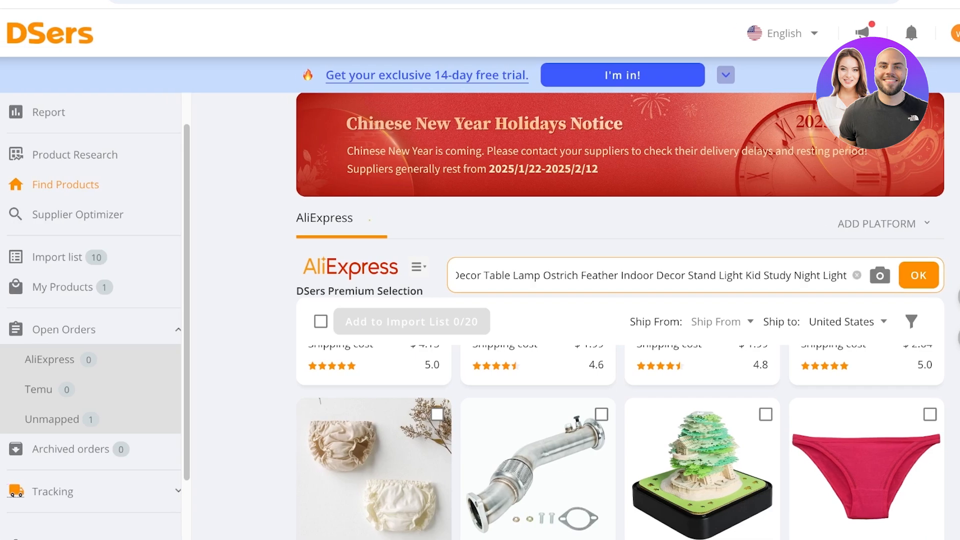
{"action": "key", "text": "Return"}
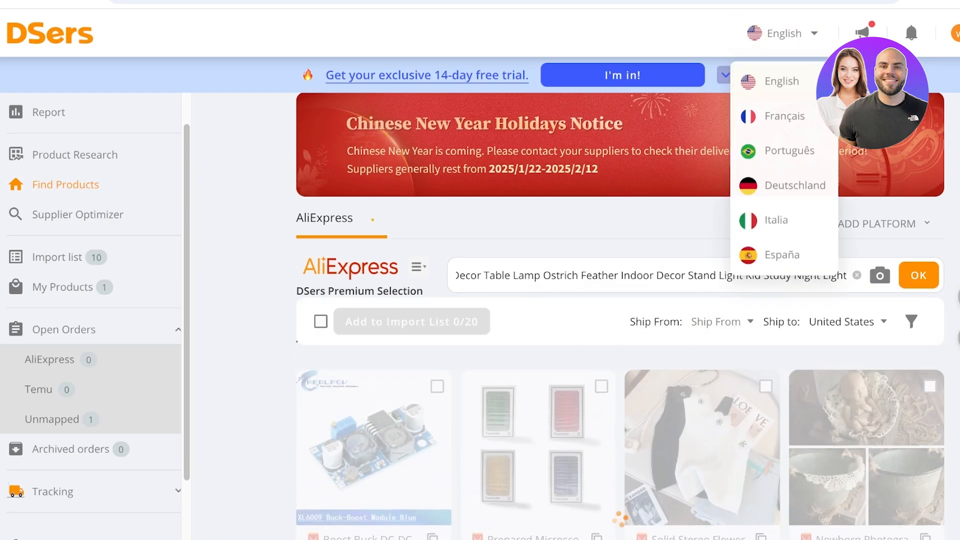
{"action": "left_click", "coordinate": [725, 75]}
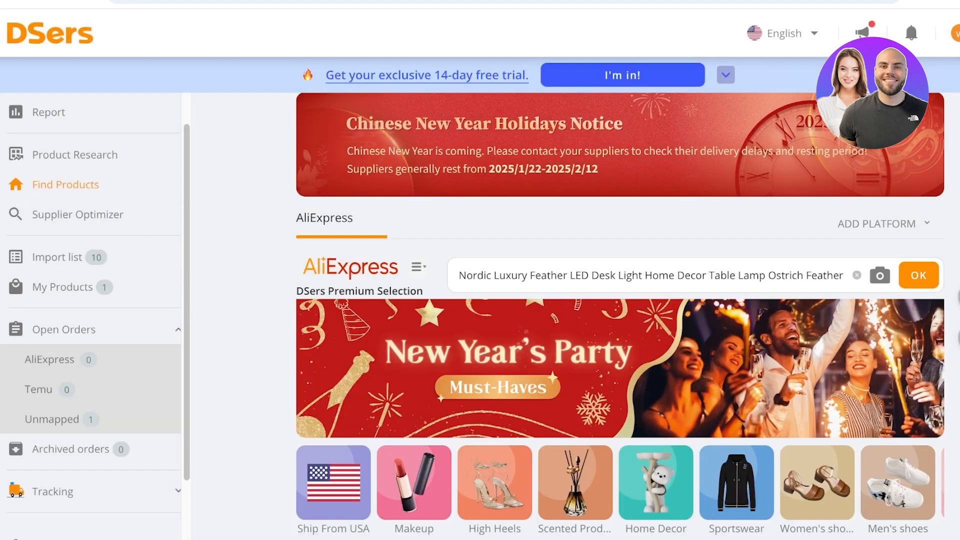
{"action": "scroll", "coordinate": [620, 419], "scroll_direction": "up", "scroll_amount": 1}
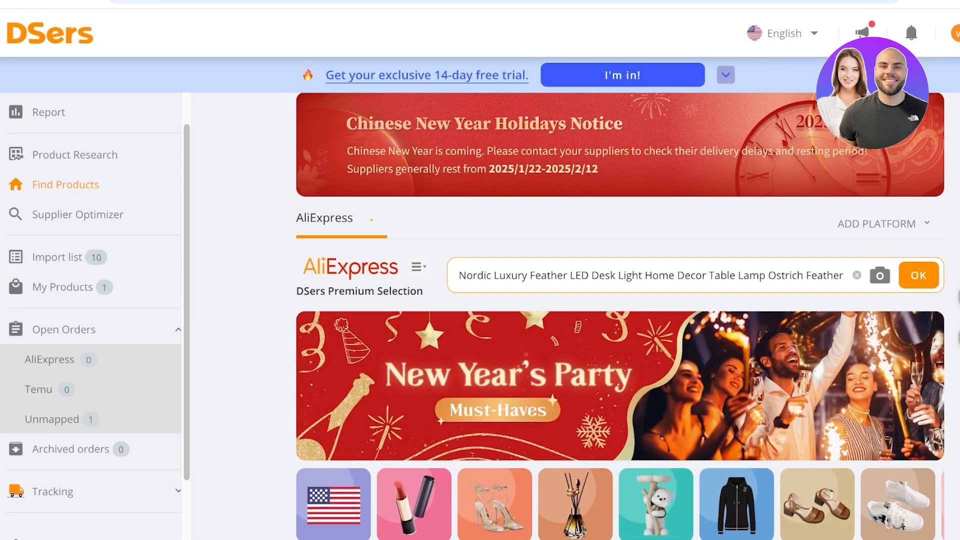
{"action": "scroll", "coordinate": [620, 419], "scroll_direction": "down", "scroll_amount": 7}
{"action": "scroll", "coordinate": [620, 419], "scroll_direction": "down", "scroll_amount": 1}
{"action": "scroll", "coordinate": [619, 440], "scroll_direction": "down", "scroll_amount": 5}
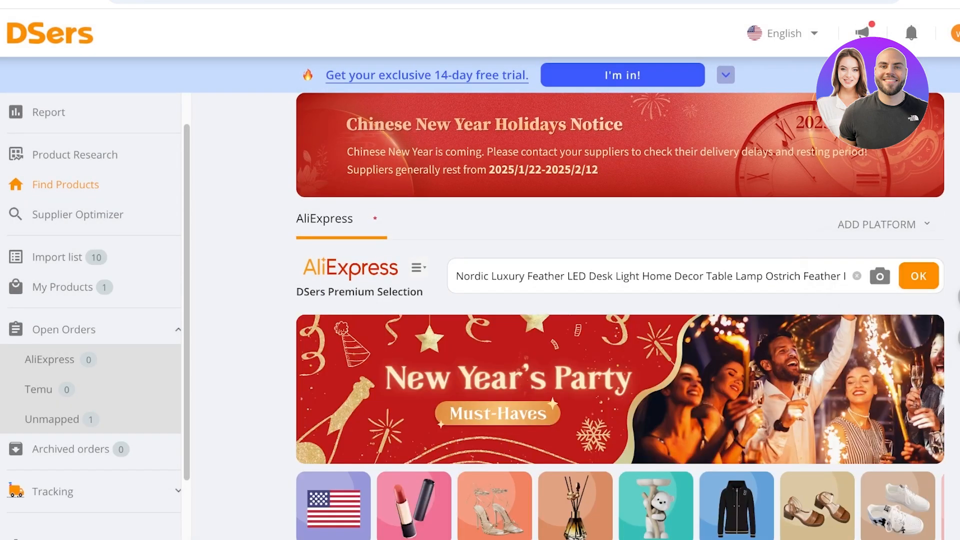
{"action": "left_click", "coordinate": [778, 276]}
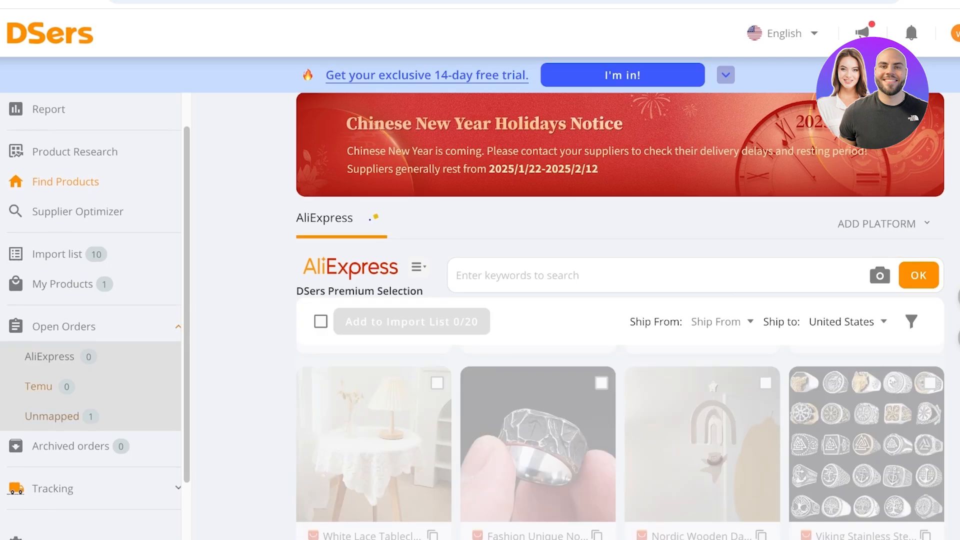
{"action": "left_click", "coordinate": [49, 357]}
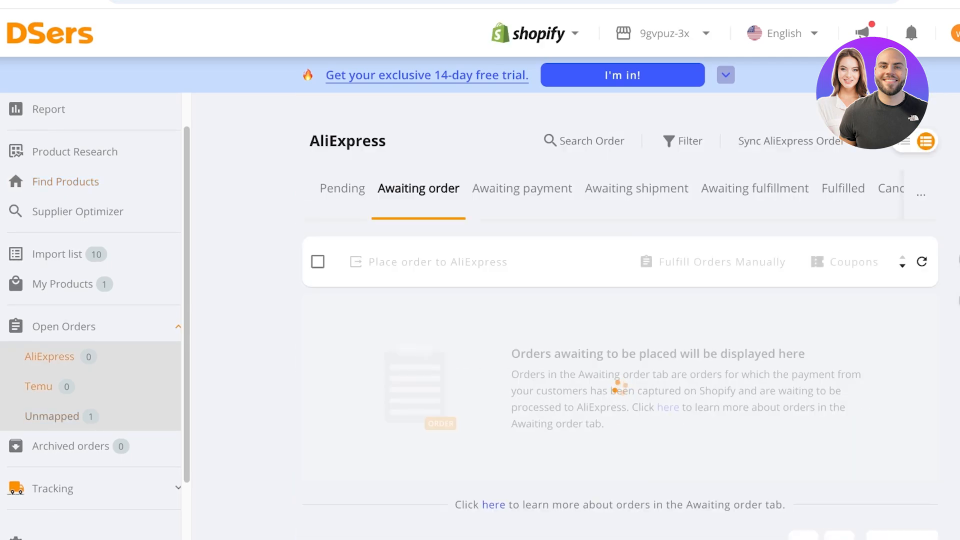
Step: Open the Supplier Optimizer and search for similar products using the copied AliExpress link of the feather lamp
{"action": "left_click", "coordinate": [78, 212]}
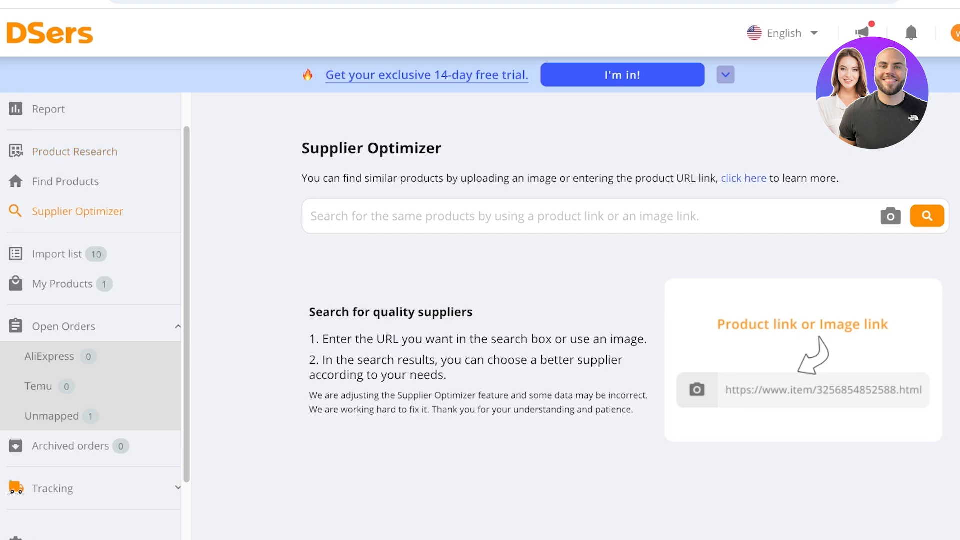
{"action": "left_click", "coordinate": [500, 216]}
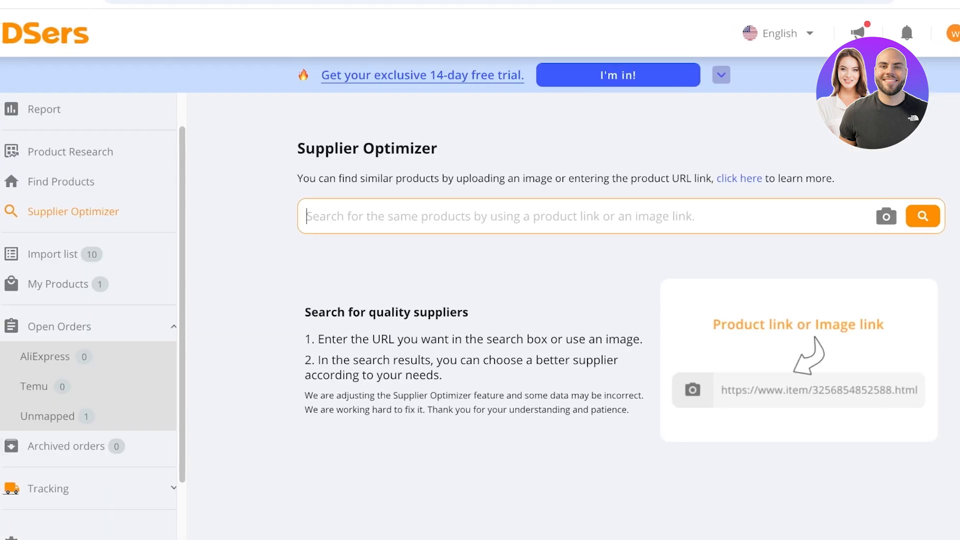
{"action": "key", "text": "ctrl+v"}
{"action": "key", "text": "Return"}
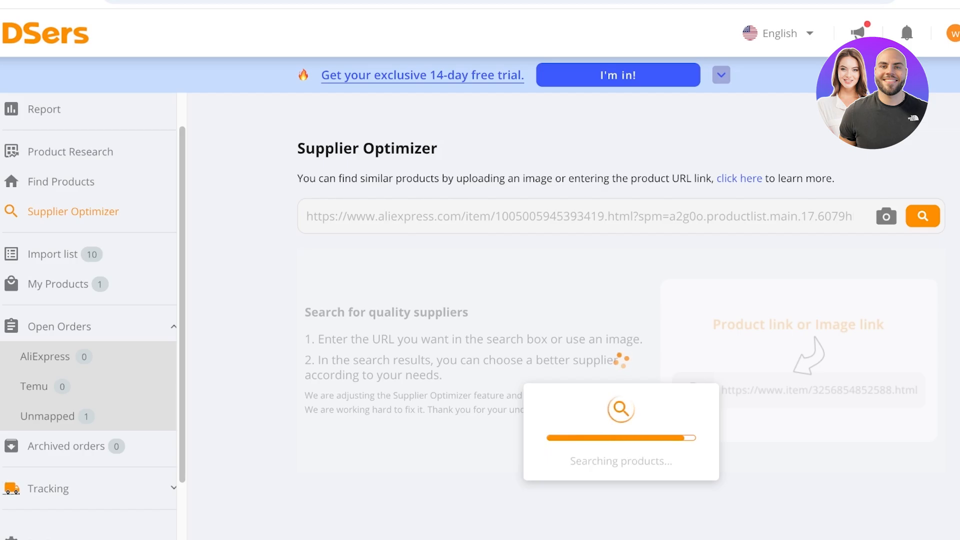
Step: Look through the Supplier Optimizer results and sort them by price in ascending order
{"action": "scroll", "coordinate": [615, 319], "scroll_direction": "down", "scroll_amount": 1}
{"action": "scroll", "coordinate": [616, 320], "scroll_direction": "down", "scroll_amount": 6}
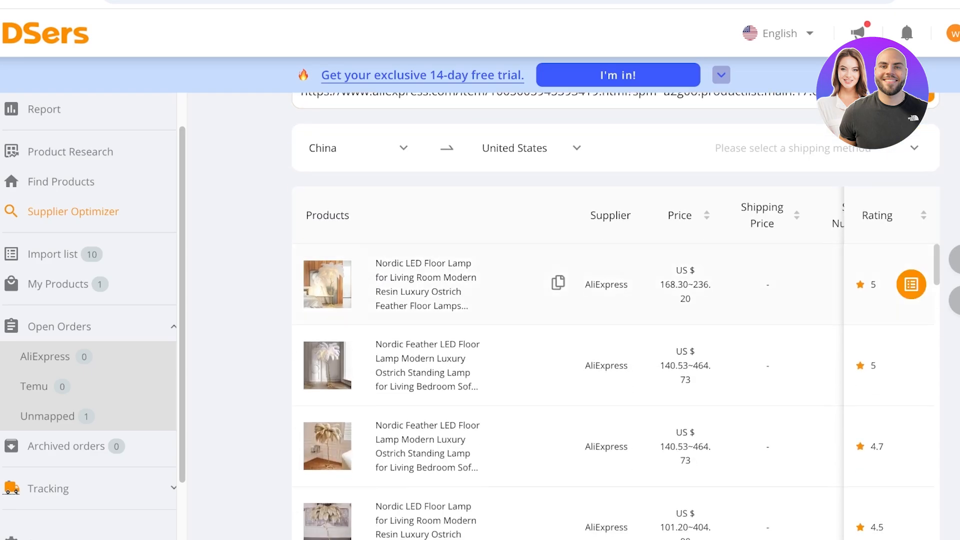
{"action": "scroll", "coordinate": [615, 320], "scroll_direction": "up", "scroll_amount": 3}
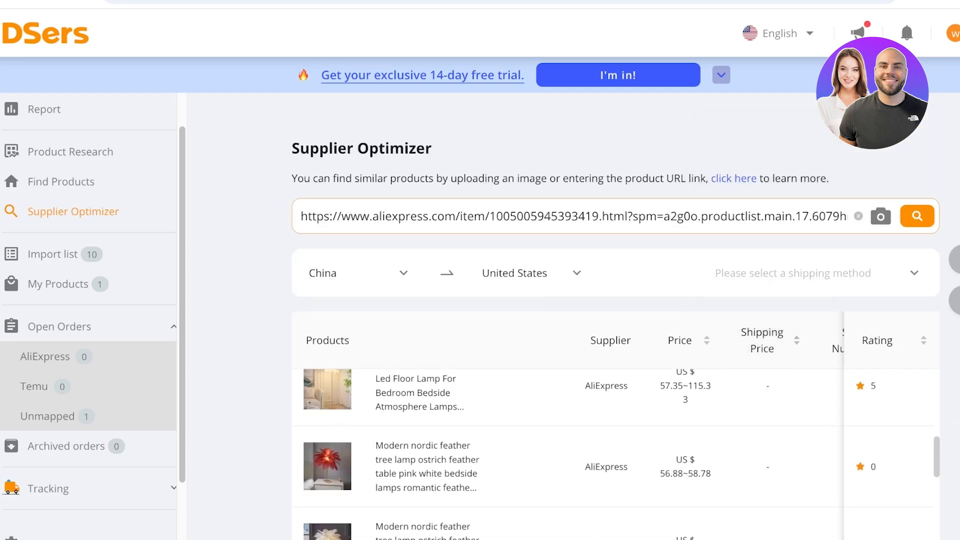
{"action": "scroll", "coordinate": [616, 320], "scroll_direction": "down", "scroll_amount": 4}
{"action": "left_click", "coordinate": [685, 136]}
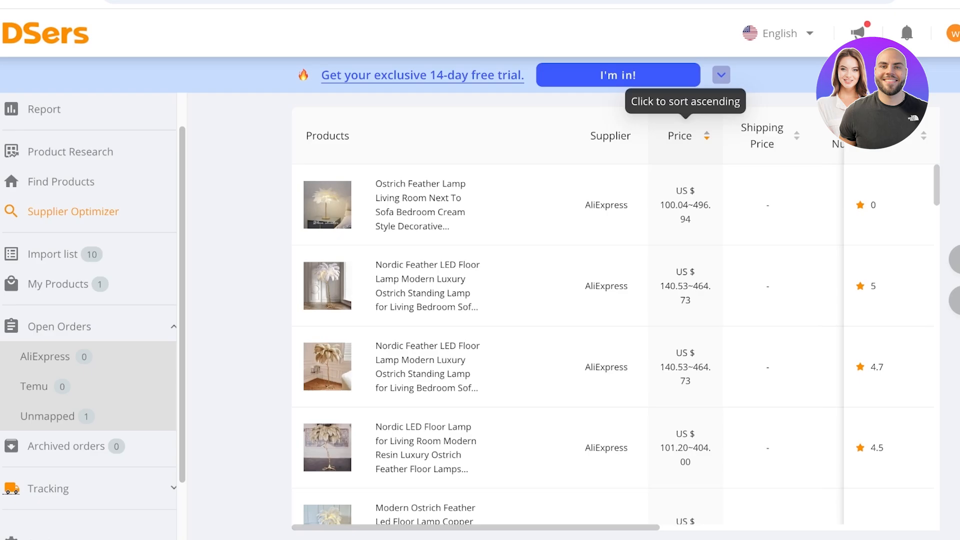
{"action": "left_click", "coordinate": [685, 135]}
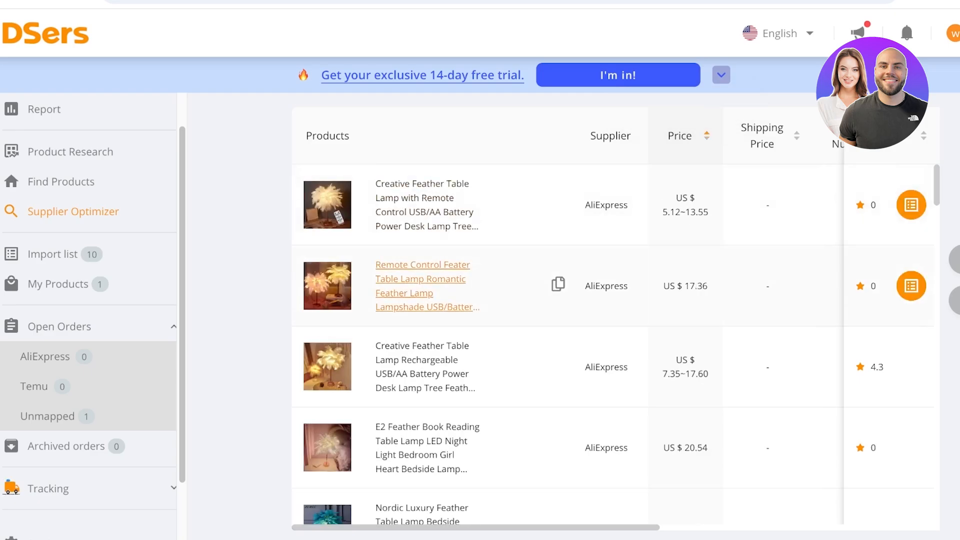
Step: Open the AliExpress listing of the Creative Feather Table Lamp Rechargeable USB/AA Battery from the sorted results
{"action": "scroll", "coordinate": [499, 295], "scroll_direction": "down", "scroll_amount": 1}
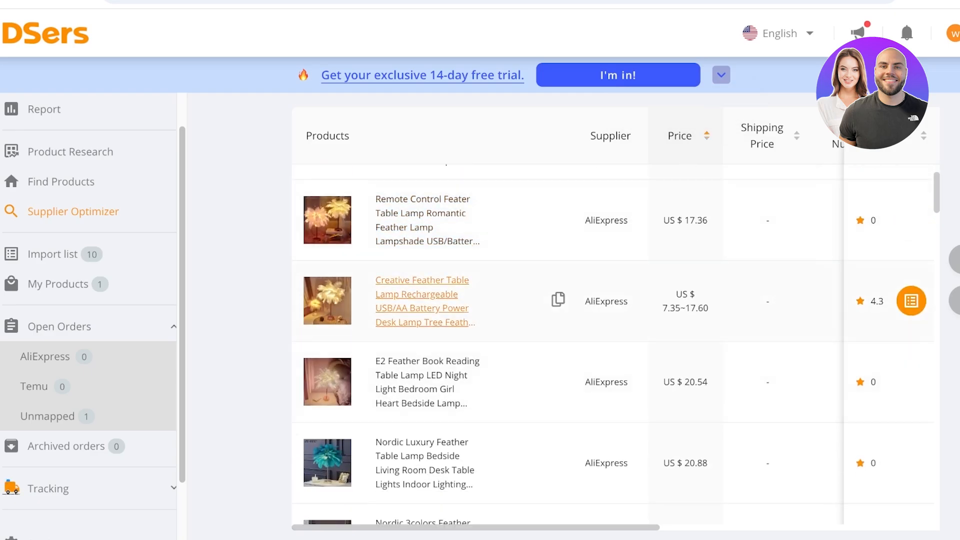
{"action": "left_click", "coordinate": [422, 301]}
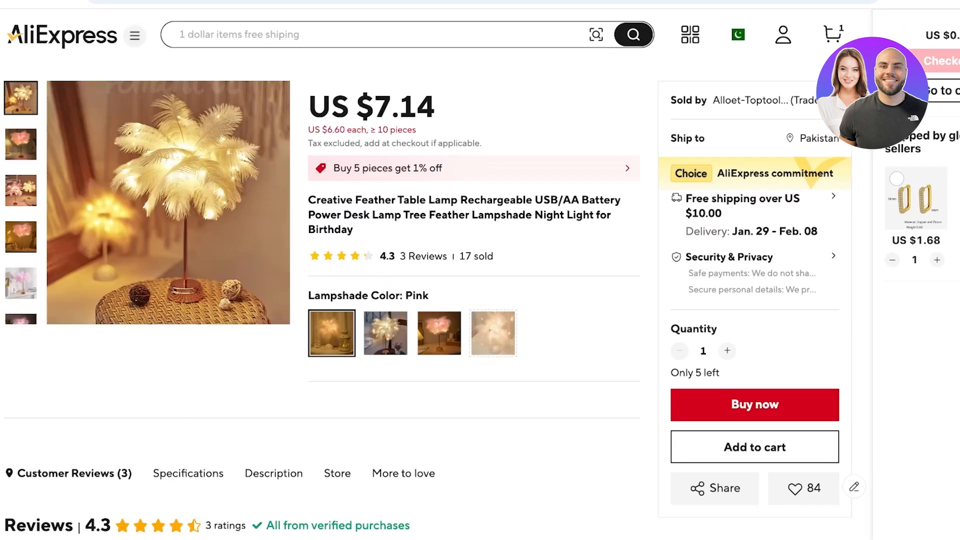
{"action": "scroll", "coordinate": [168, 202], "scroll_direction": "down", "scroll_amount": 3}
{"action": "scroll", "coordinate": [168, 202], "scroll_direction": "up", "scroll_amount": 3}
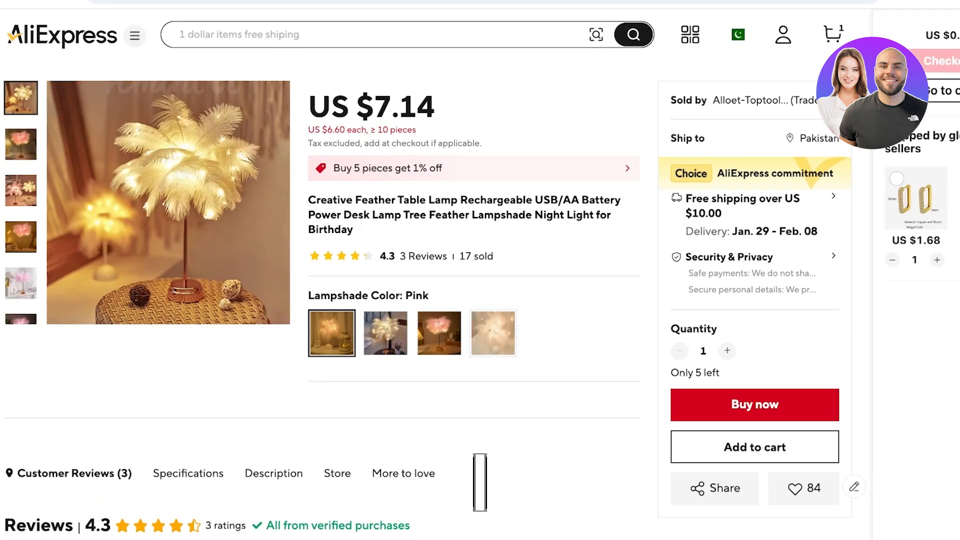
Step: Compare the images and prices of the lamp's lampshade color options, ending on the second option, White
{"action": "left_click", "coordinate": [385, 333]}
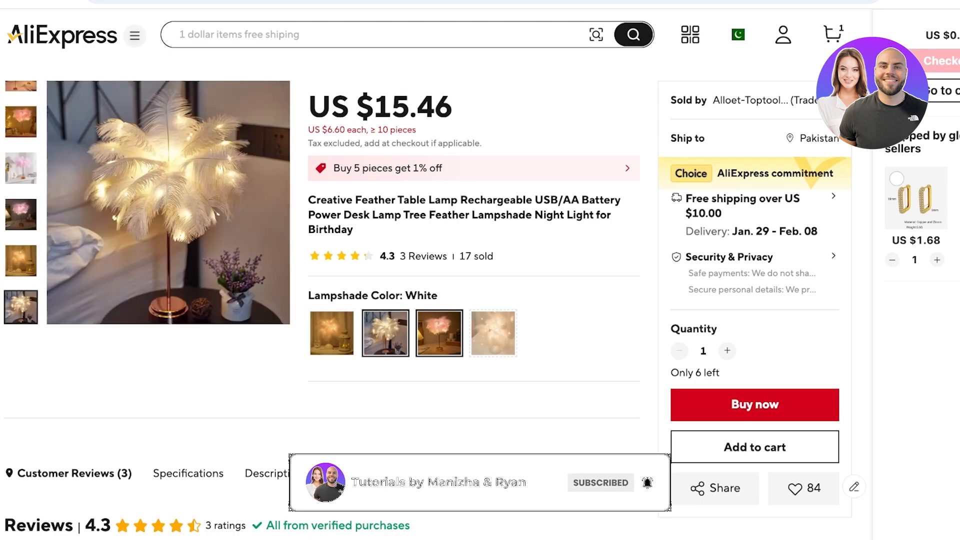
{"action": "left_click", "coordinate": [439, 333]}
{"action": "left_click", "coordinate": [493, 333]}
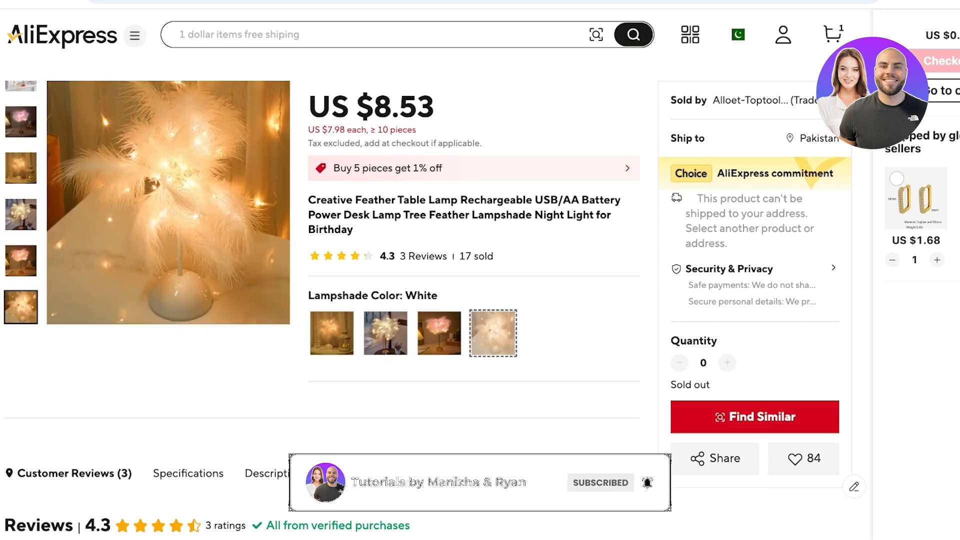
{"action": "left_click", "coordinate": [331, 333]}
{"action": "left_click", "coordinate": [386, 333]}
{"action": "left_click", "coordinate": [439, 333]}
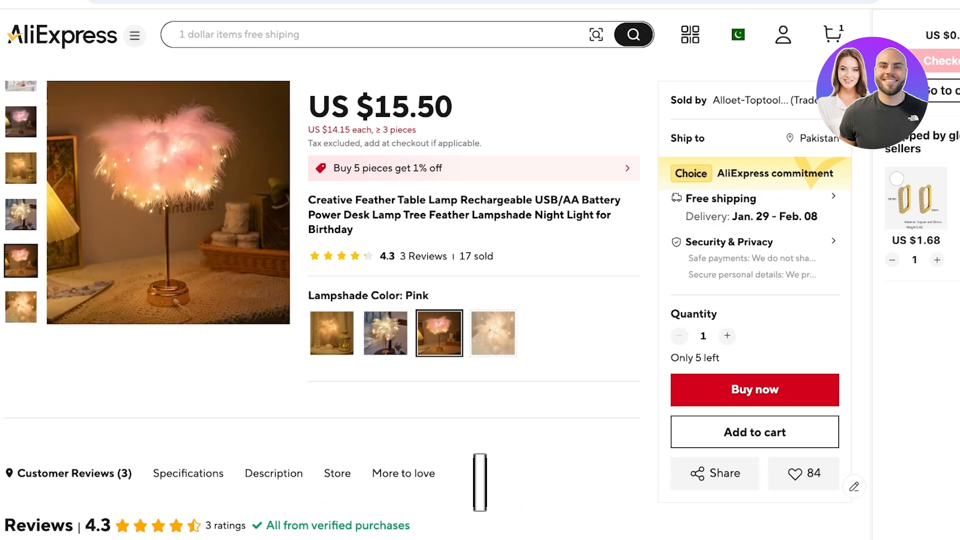
{"action": "left_click", "coordinate": [386, 333]}
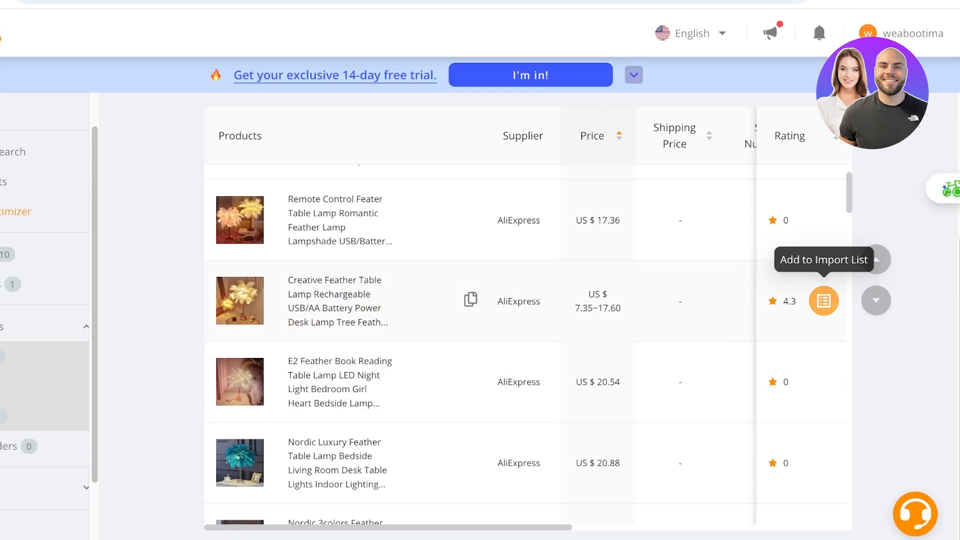
Step: Switch to DSers, add the rechargeable Creative Feather Table Lamp to the import list without extra languages, and review the Import list
{"action": "left_click", "coordinate": [823, 300]}
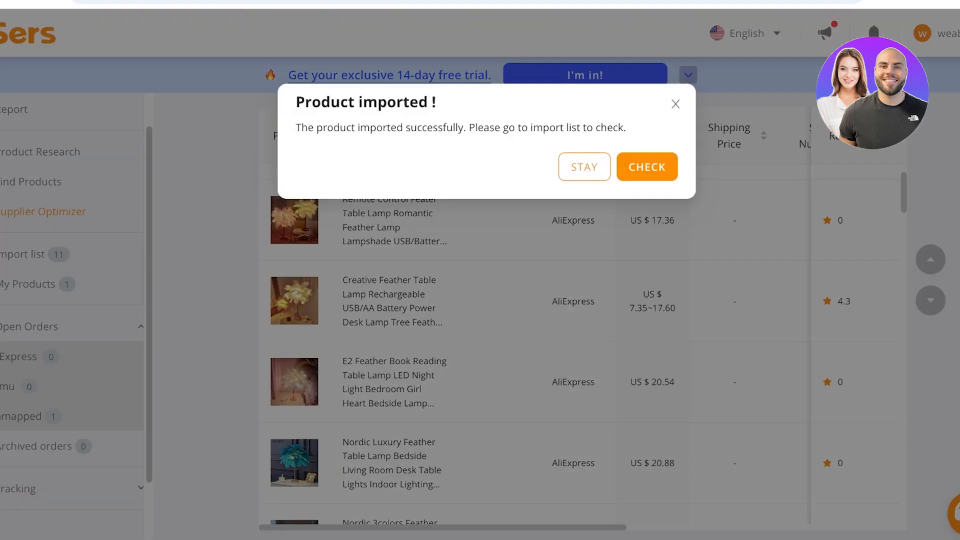
{"action": "left_click", "coordinate": [675, 104]}
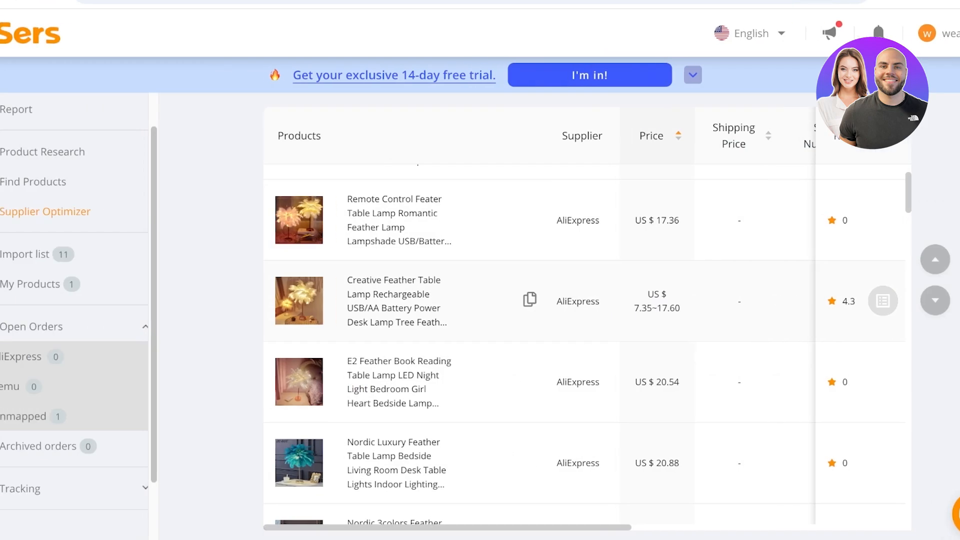
{"action": "left_click", "coordinate": [53, 254]}
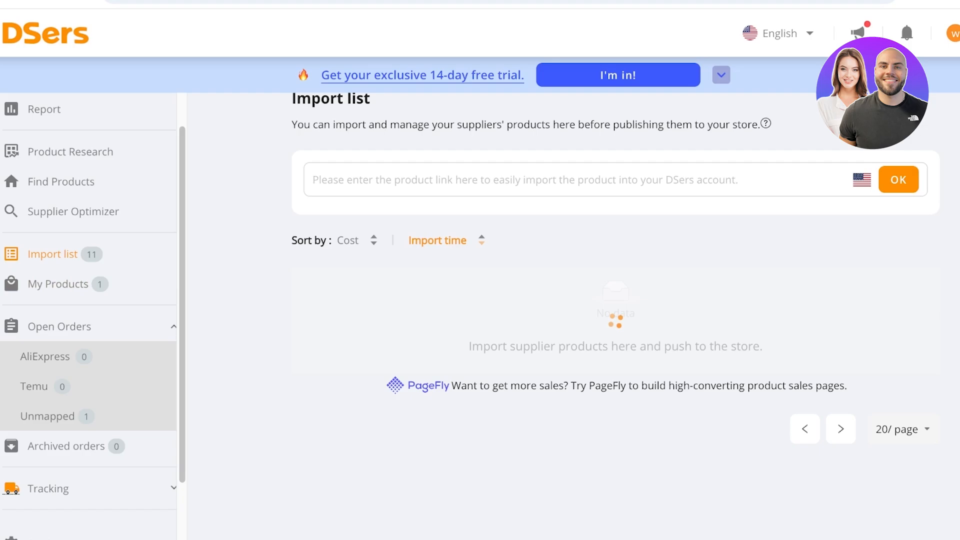
{"action": "scroll", "coordinate": [60, 312], "scroll_direction": "down", "scroll_amount": 2}
{"action": "scroll", "coordinate": [370, 299], "scroll_direction": "down", "scroll_amount": 7}
{"action": "scroll", "coordinate": [370, 300], "scroll_direction": "down", "scroll_amount": 9}
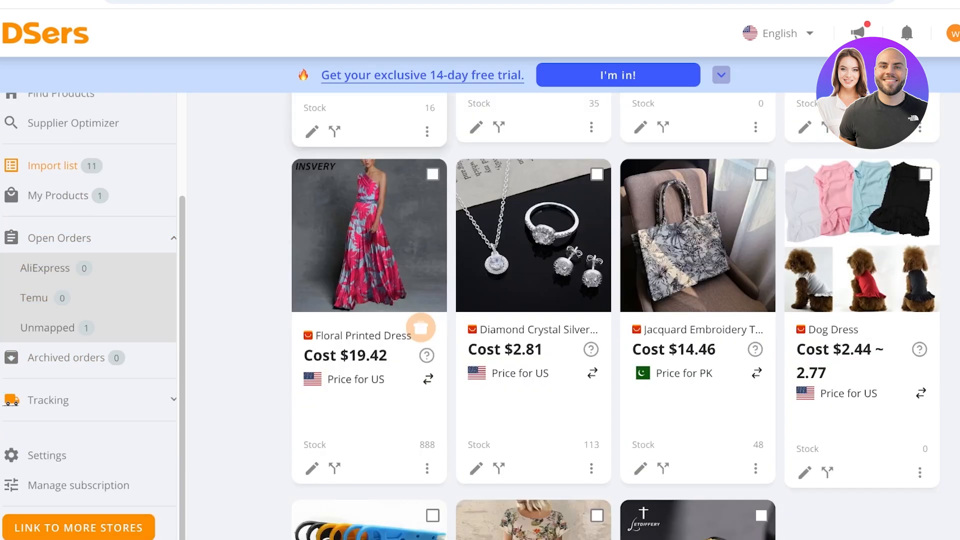
{"action": "scroll", "coordinate": [370, 300], "scroll_direction": "up", "scroll_amount": 15}
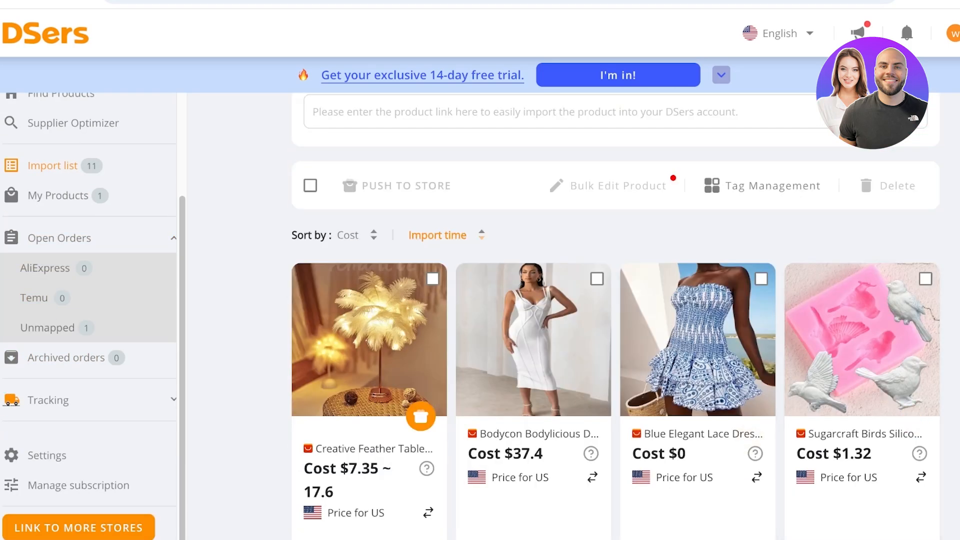
Step: Delete every product from the import list except the Creative Feather Table Lamp
{"action": "left_click", "coordinate": [309, 186]}
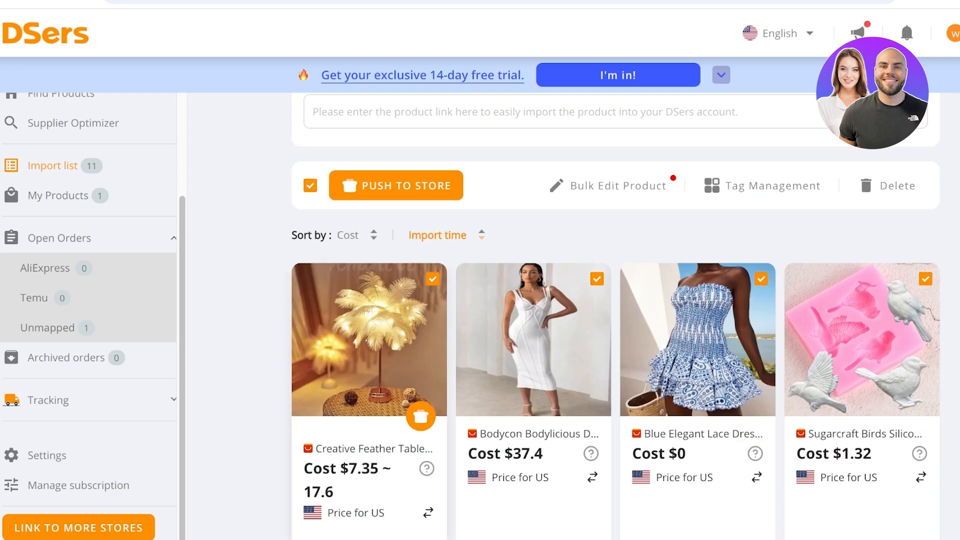
{"action": "left_click", "coordinate": [432, 279]}
{"action": "left_click", "coordinate": [887, 185]}
{"action": "left_click", "coordinate": [671, 181]}
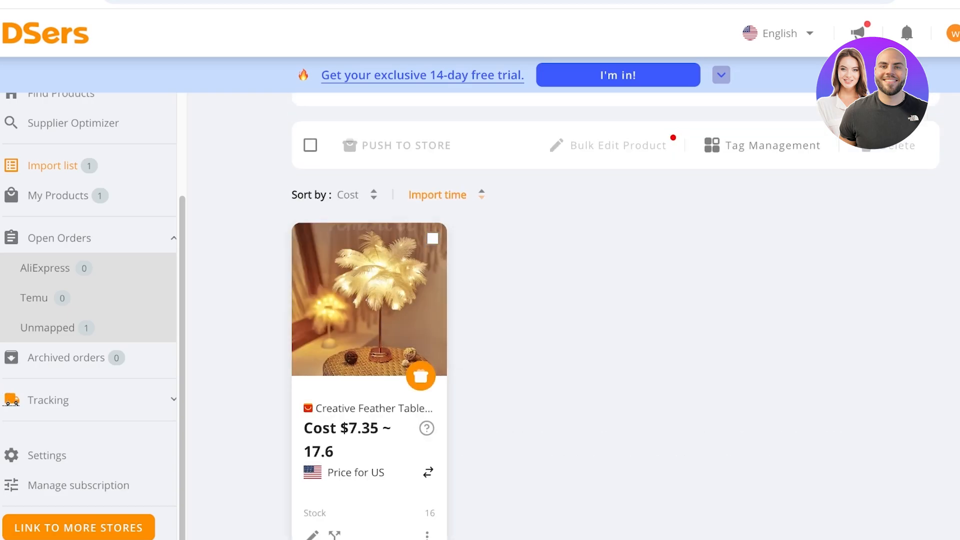
Step: Open the Creative Feather Table Lamp's product details for editing and dismiss the AI image promotion
{"action": "scroll", "coordinate": [421, 376], "scroll_direction": "down", "scroll_amount": 3}
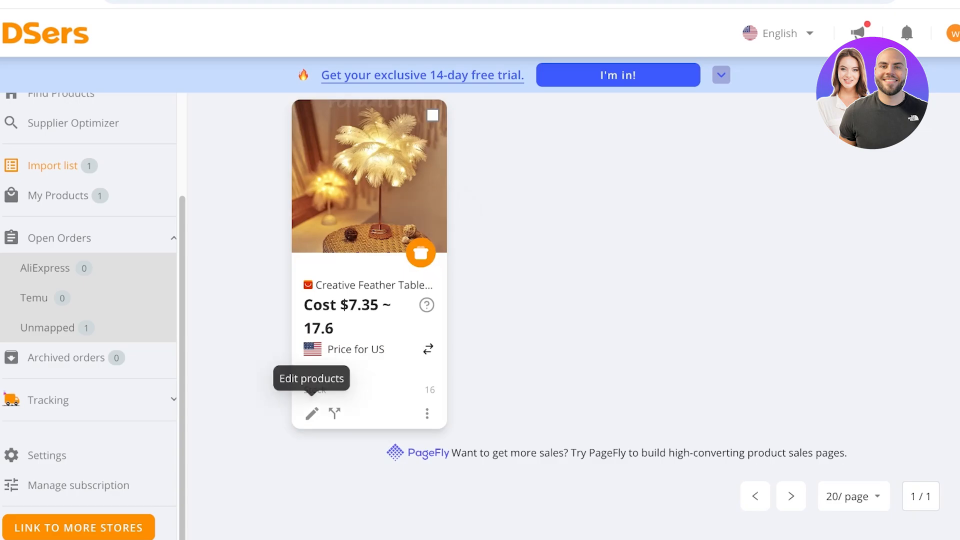
{"action": "left_click", "coordinate": [312, 413]}
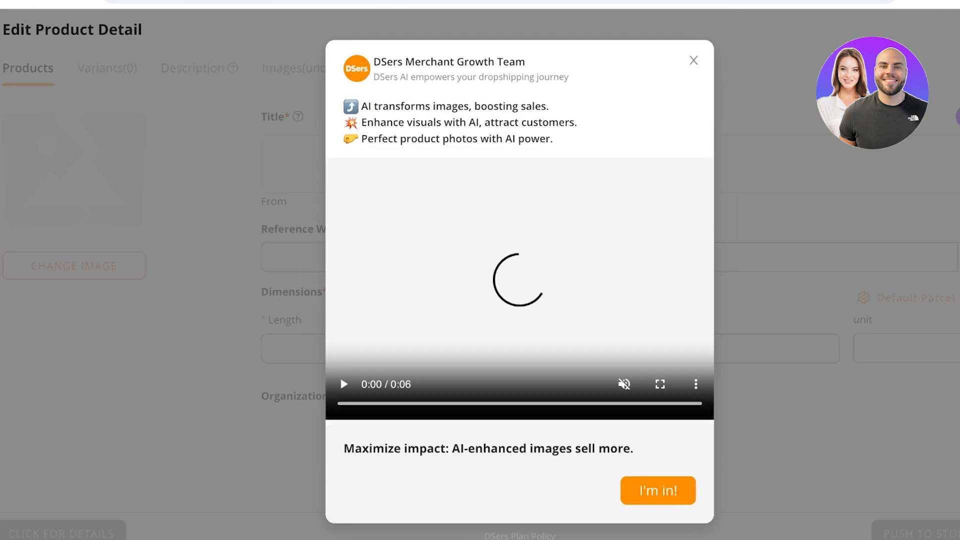
{"action": "left_click", "coordinate": [693, 60]}
Step: Replace the product title with "Sienna Feather Lamp"
{"action": "left_click", "coordinate": [380, 148]}
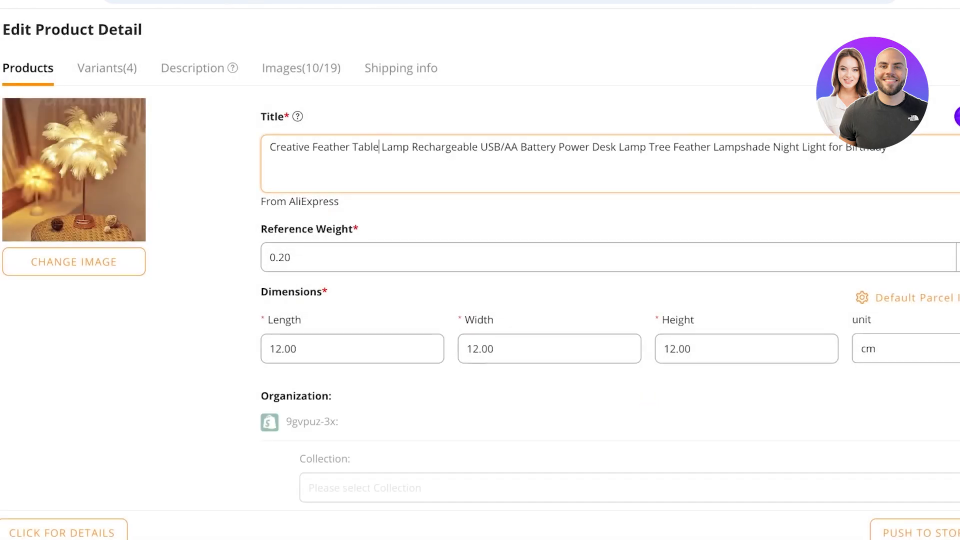
{"action": "key", "text": "ctrl+a"}
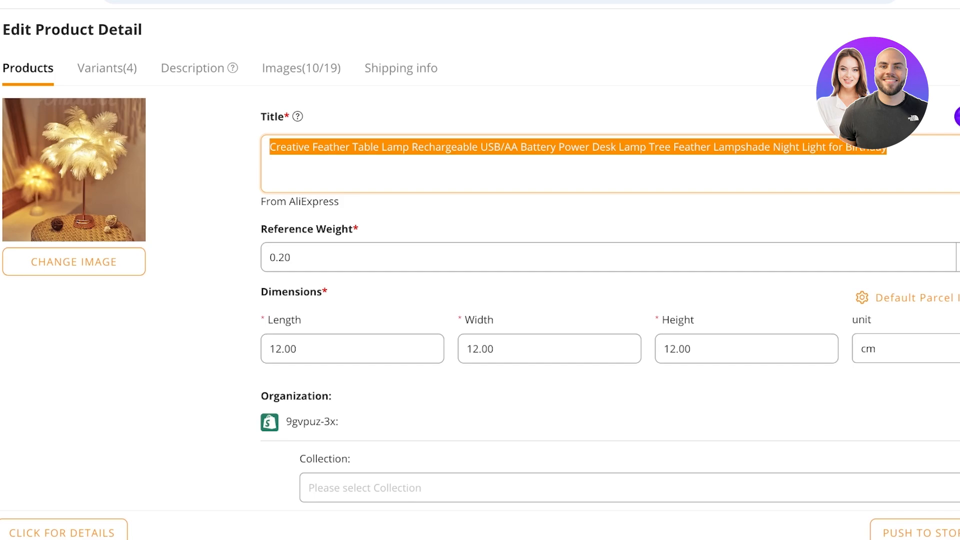
{"action": "key", "text": "BackSpace"}
{"action": "type", "text": "Sienna Feea"}
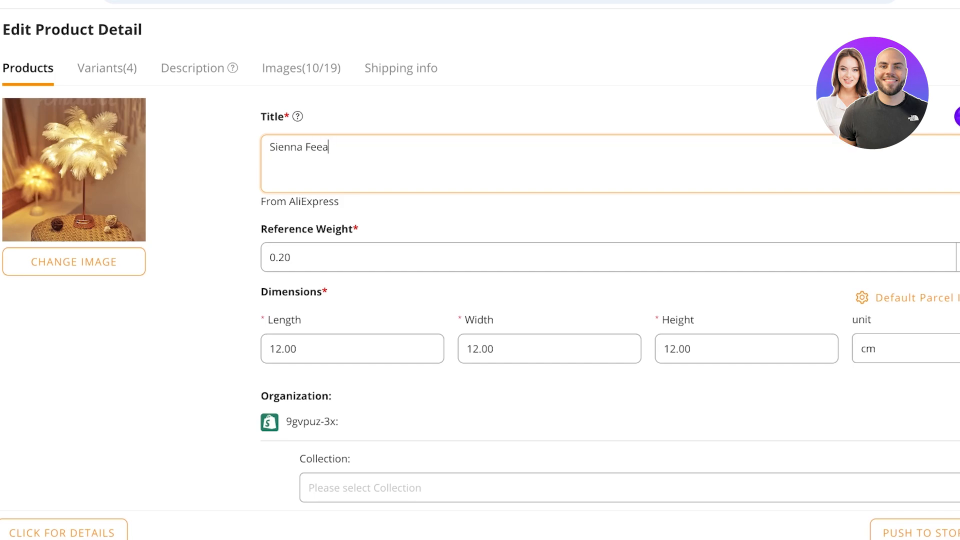
{"action": "key", "text": "BackSpace"}
{"action": "key", "text": "BackSpace"}
{"action": "key", "text": "BackSpace"}
{"action": "type", "text": "eather Lamp"}
Step: Assign the product to the Home page collection under Organization
{"action": "scroll", "coordinate": [480, 270], "scroll_direction": "down", "scroll_amount": 5}
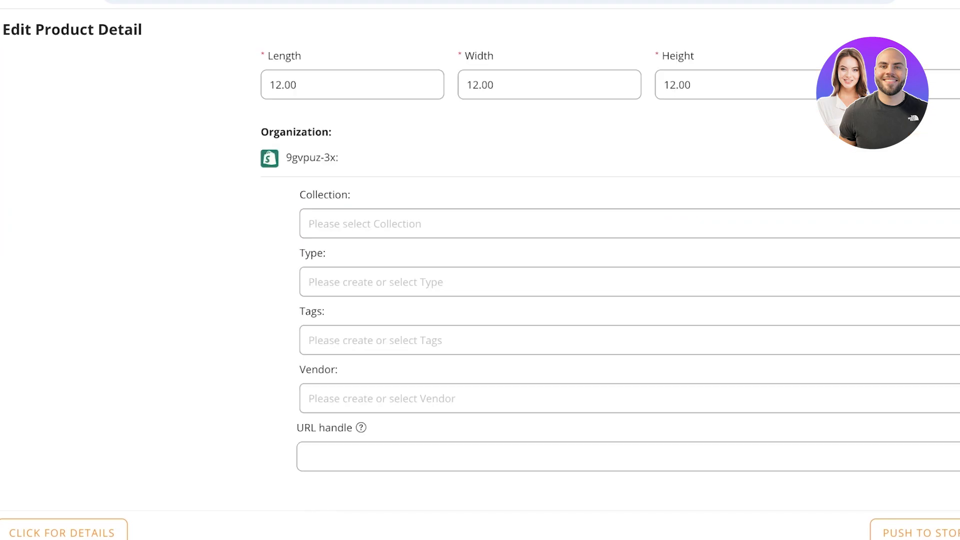
{"action": "left_click", "coordinate": [659, 223]}
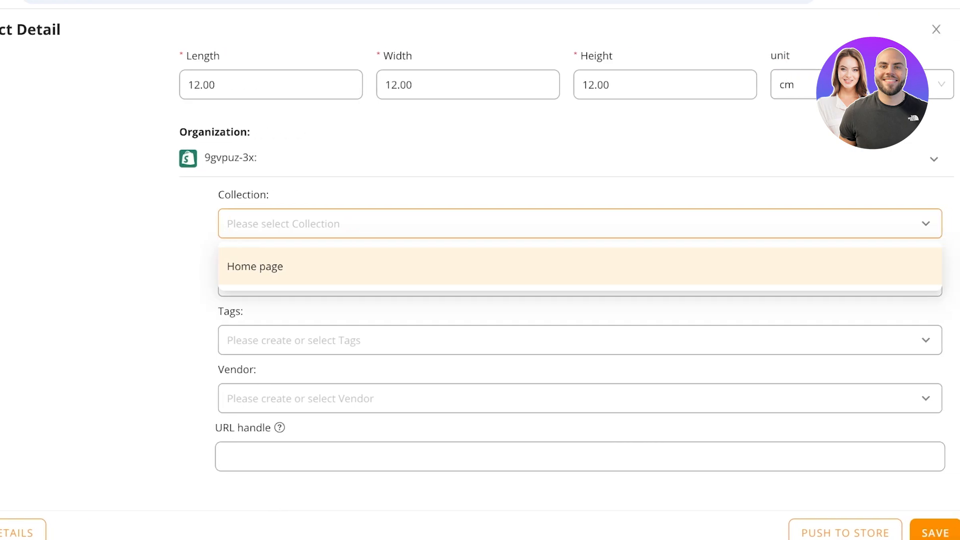
{"action": "left_click", "coordinate": [255, 266]}
{"action": "left_click", "coordinate": [480, 194]}
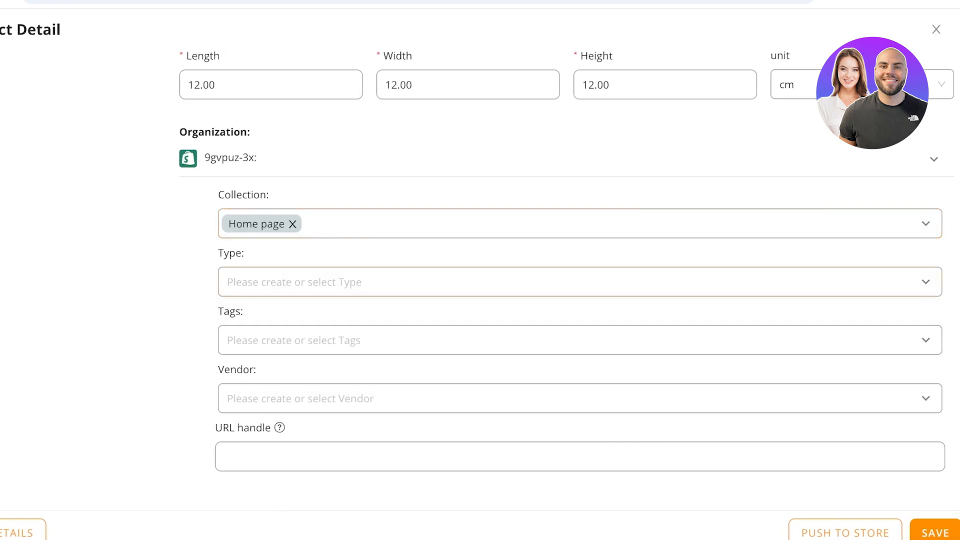
{"action": "left_click", "coordinate": [565, 282]}
{"action": "left_click", "coordinate": [565, 253]}
{"action": "left_click", "coordinate": [565, 339]}
{"action": "type", "text": "A"}
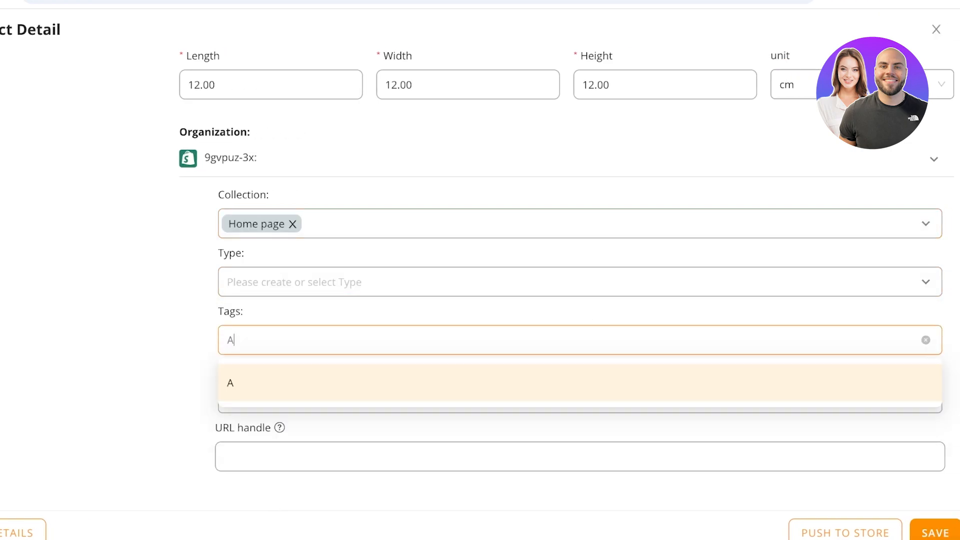
{"action": "key", "text": "BackSpace"}
{"action": "left_click", "coordinate": [564, 311]}
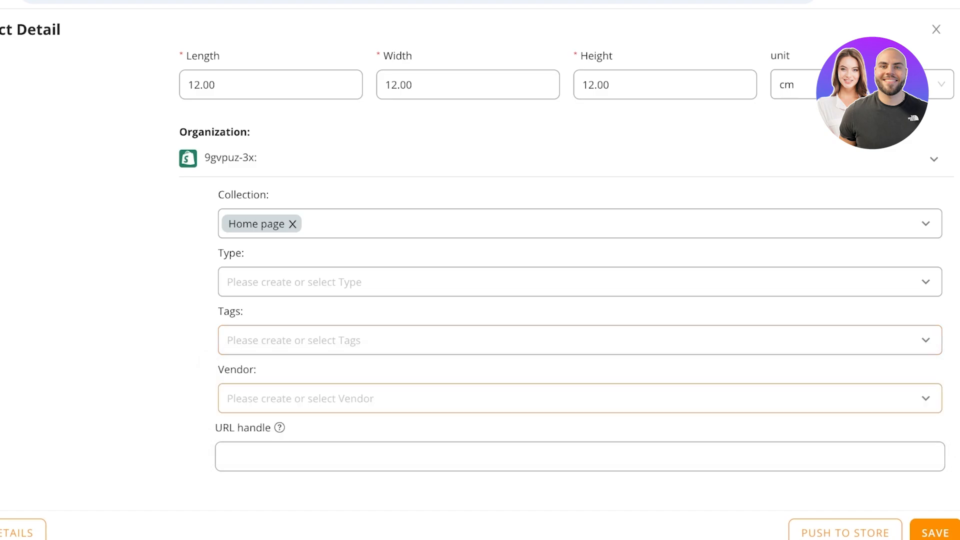
Step: Open the Variants section of the product and look through the listed variants
{"action": "scroll", "coordinate": [566, 272], "scroll_direction": "up", "scroll_amount": 5}
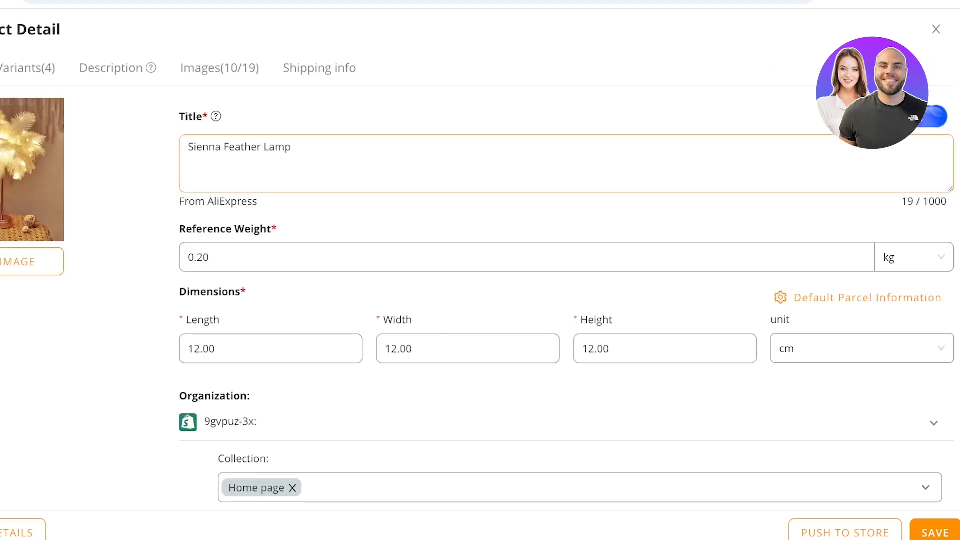
{"action": "left_click", "coordinate": [26, 68]}
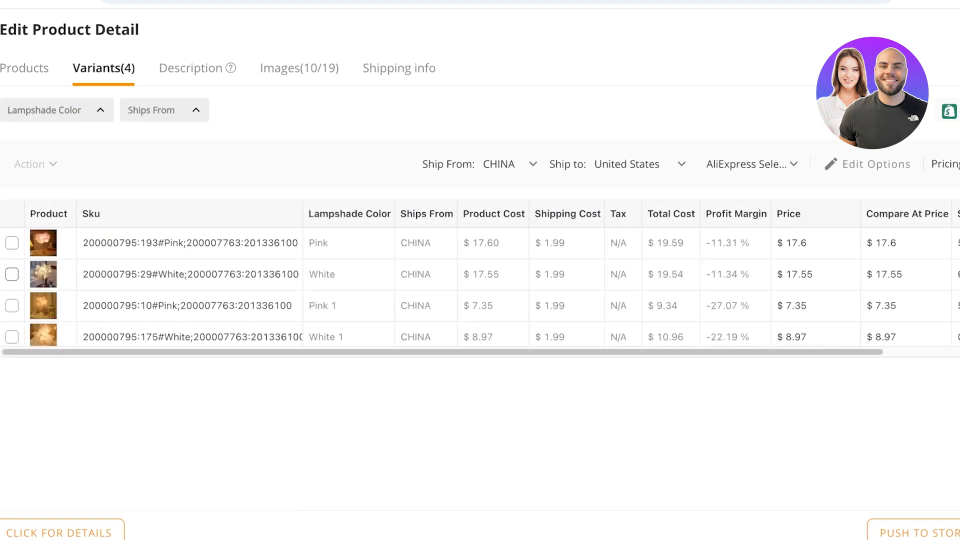
{"action": "scroll", "coordinate": [480, 245], "scroll_direction": "up", "scroll_amount": 1}
{"action": "scroll", "coordinate": [12, 280], "scroll_direction": "down", "scroll_amount": 1}
{"action": "left_click", "coordinate": [12, 299]}
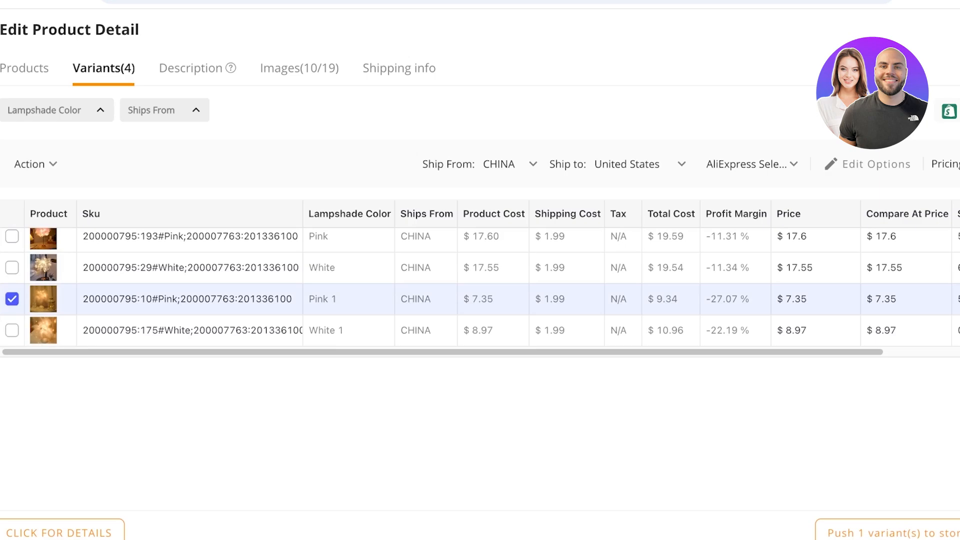
{"action": "left_click", "coordinate": [12, 299]}
{"action": "scroll", "coordinate": [12, 280], "scroll_direction": "up", "scroll_amount": 1}
{"action": "left_click", "coordinate": [12, 242]}
{"action": "left_click", "coordinate": [12, 274]}
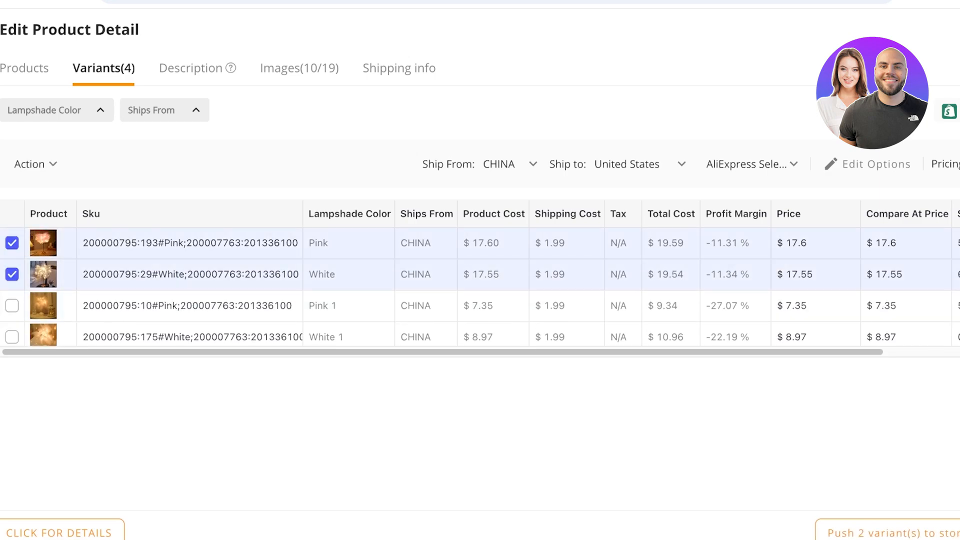
{"action": "left_click", "coordinate": [12, 274]}
{"action": "left_click", "coordinate": [12, 243]}
{"action": "scroll", "coordinate": [12, 274], "scroll_direction": "down", "scroll_amount": 1}
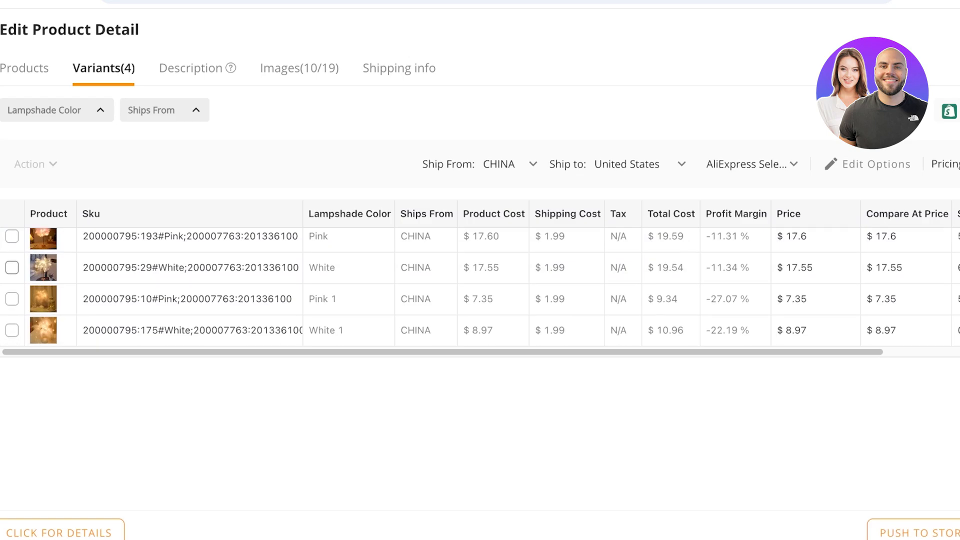
{"action": "left_click", "coordinate": [12, 268]}
{"action": "scroll", "coordinate": [12, 267], "scroll_direction": "up", "scroll_amount": 1}
{"action": "left_click", "coordinate": [12, 243]}
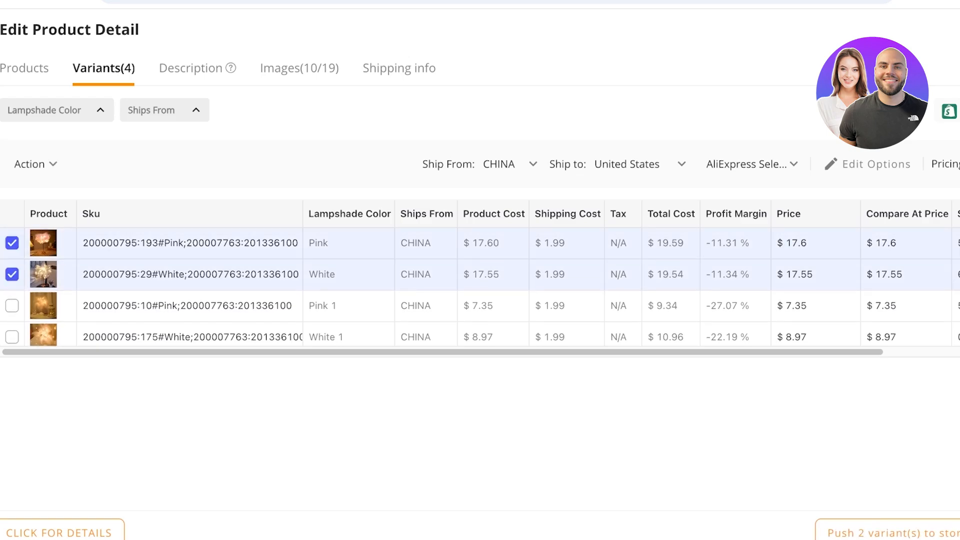
{"action": "scroll", "coordinate": [450, 287], "scroll_direction": "down", "scroll_amount": 1}
{"action": "scroll", "coordinate": [450, 286], "scroll_direction": "up", "scroll_amount": 1}
{"action": "left_click", "coordinate": [191, 68]}
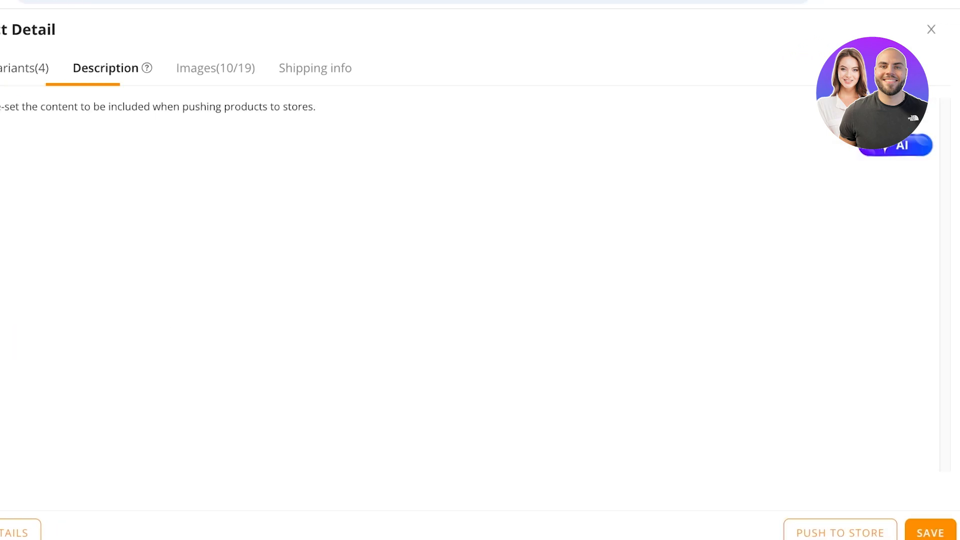
Step: Delete the Pink 1 and White 1 variants from the product
{"action": "left_click", "coordinate": [21, 68]}
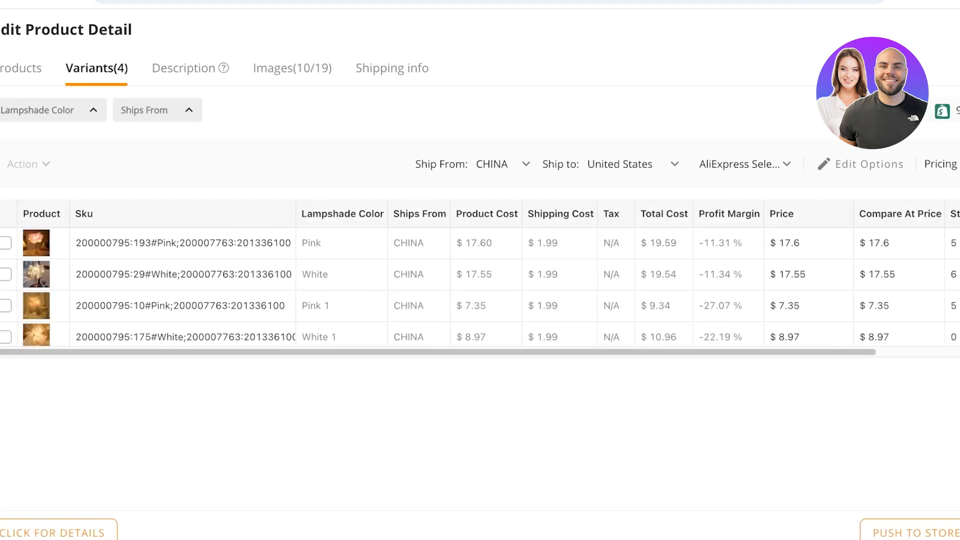
{"action": "left_click", "coordinate": [5, 305]}
{"action": "left_click", "coordinate": [5, 337]}
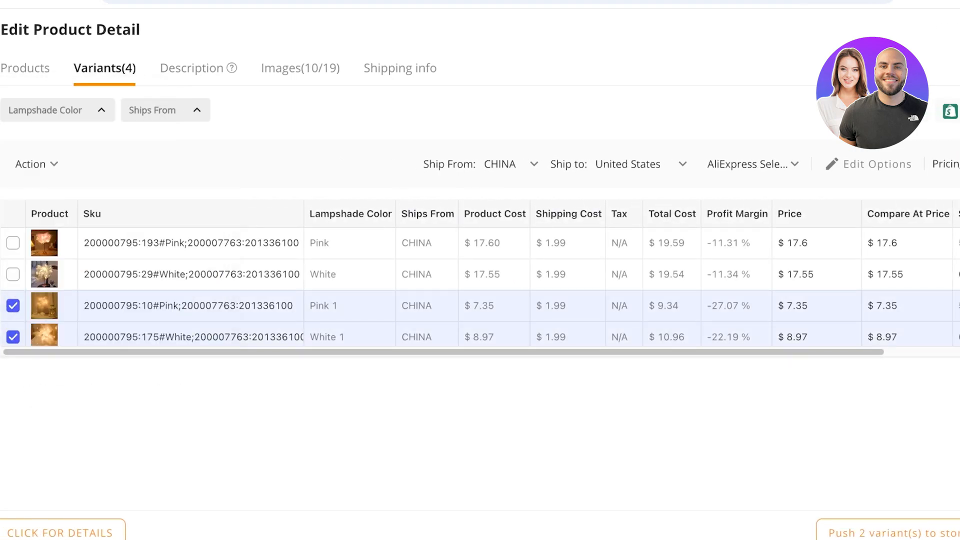
{"action": "mouse_move", "coordinate": [36, 164]}
{"action": "left_click", "coordinate": [60, 315]}
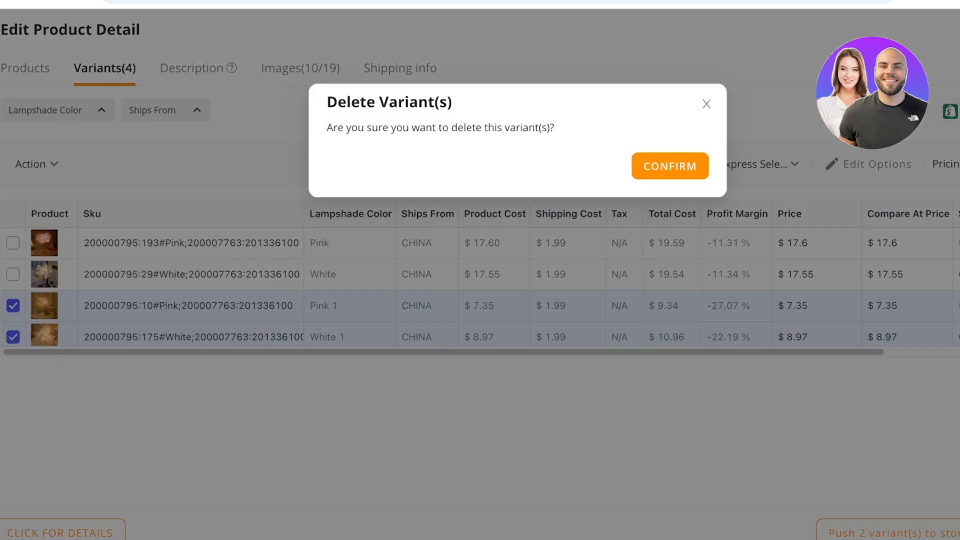
{"action": "left_click", "coordinate": [670, 166]}
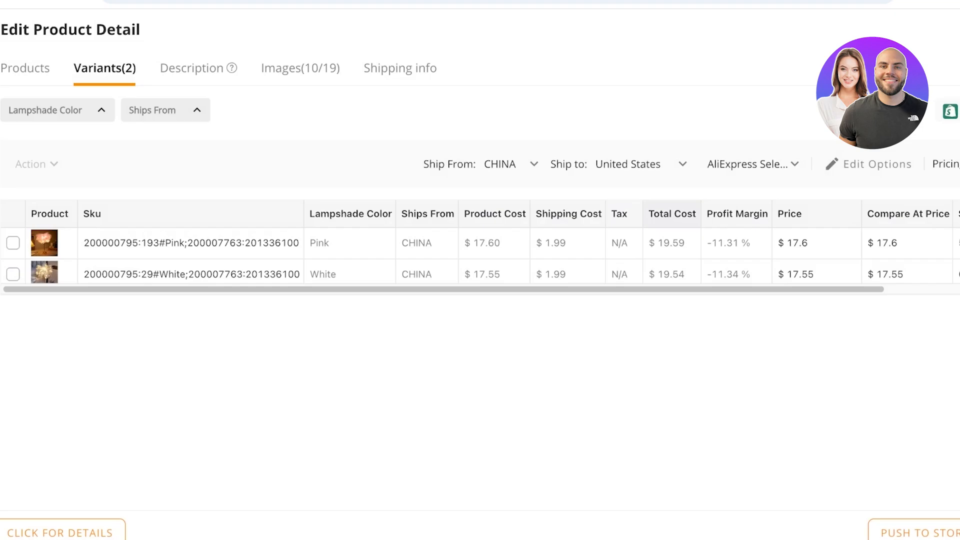
{"action": "left_click", "coordinate": [816, 244]}
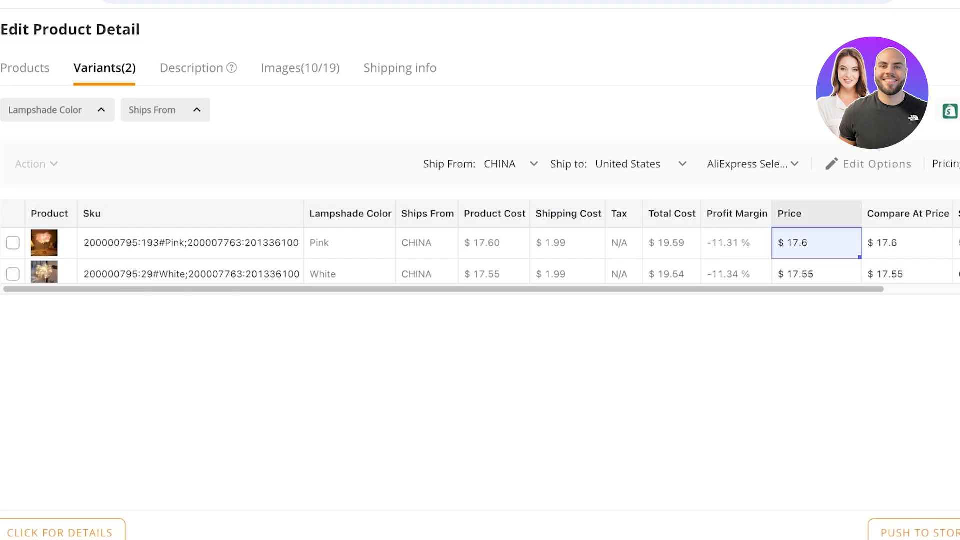
{"action": "left_click", "coordinate": [815, 243]}
{"action": "left_click", "coordinate": [816, 329]}
{"action": "mouse_move", "coordinate": [810, 289]}
{"action": "left_mouse_down"}
{"action": "mouse_move", "coordinate": [906, 289]}
{"action": "mouse_move", "coordinate": [825, 289]}
{"action": "left_mouse_up"}
{"action": "left_click", "coordinate": [869, 164]}
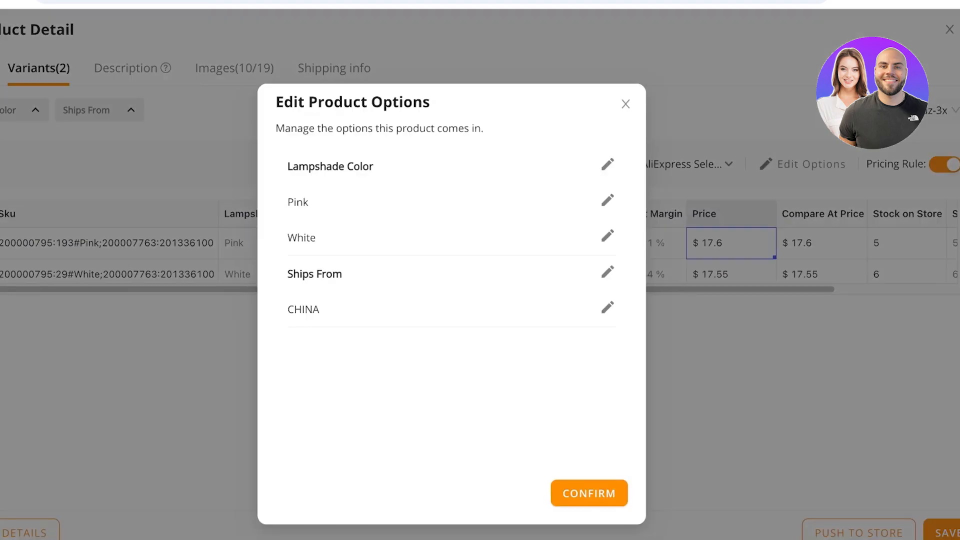
{"action": "left_click", "coordinate": [607, 307]}
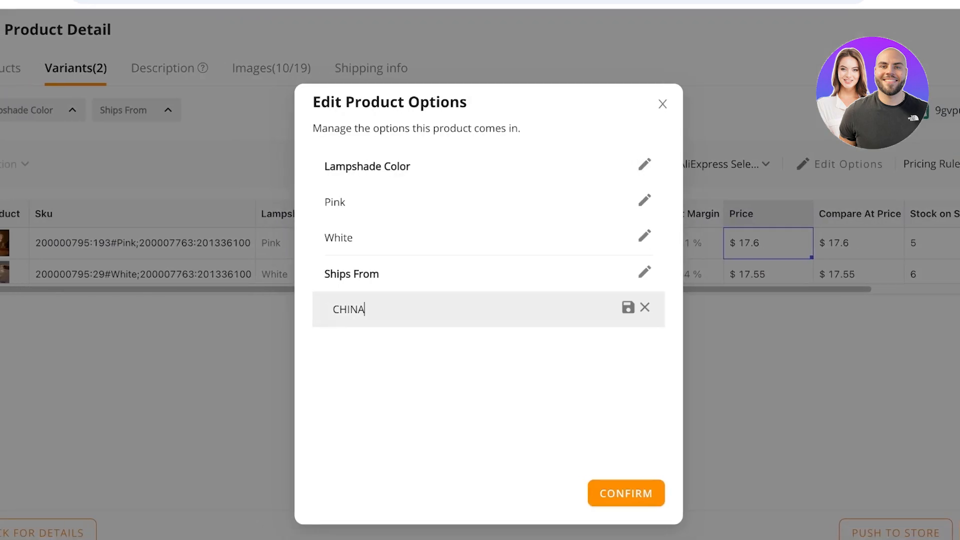
{"action": "left_click", "coordinate": [645, 307]}
{"action": "left_click", "coordinate": [662, 104]}
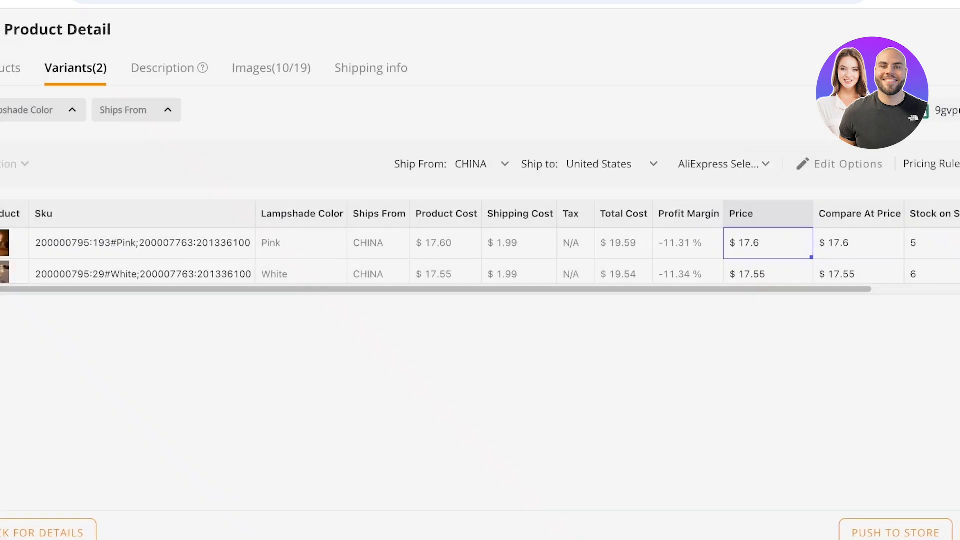
Step: Set the Pink variant's price to $21
{"action": "double_click", "coordinate": [723, 243]}
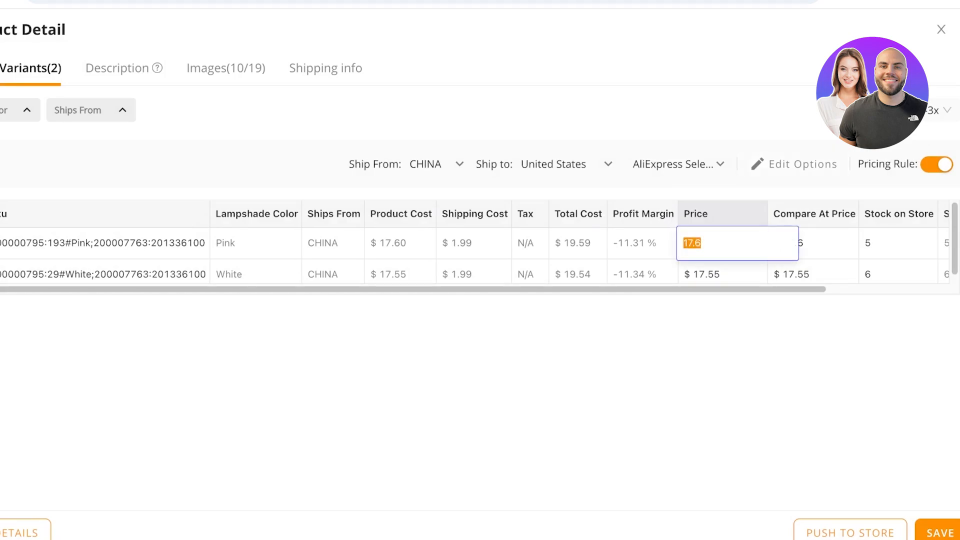
{"action": "type", "text": "21"}
{"action": "key", "text": "Return"}
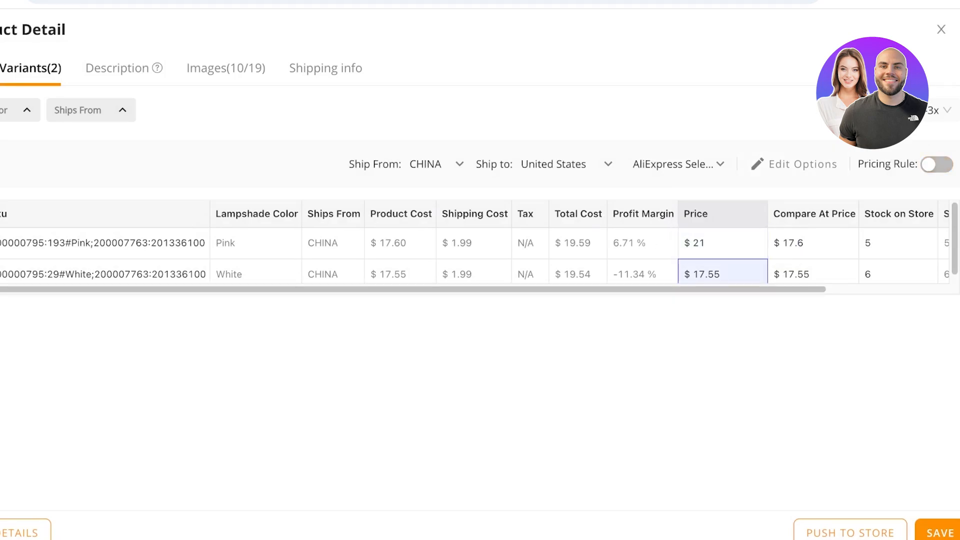
Step: Set the price of both the Pink and White variants to $25
{"action": "double_click", "coordinate": [722, 243]}
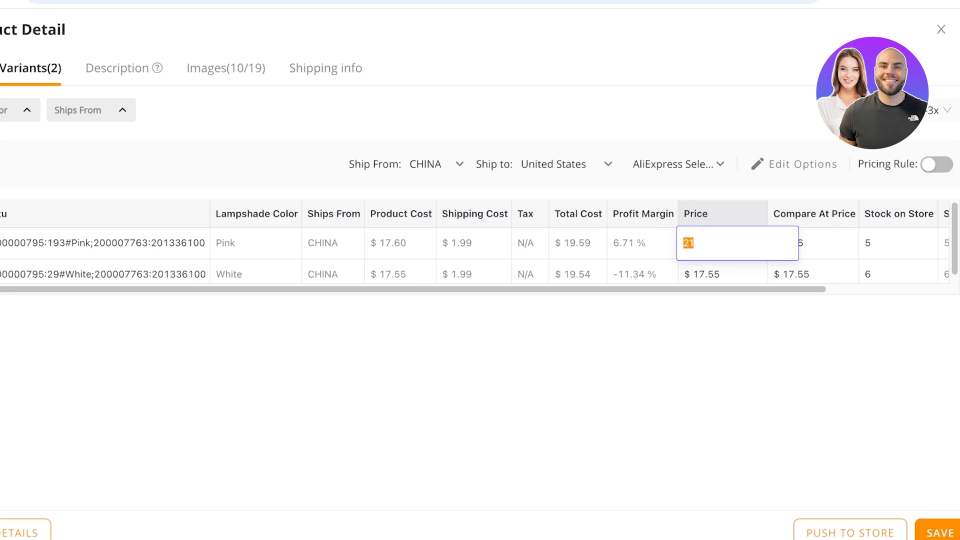
{"action": "type", "text": "25"}
{"action": "key", "text": "Return"}
{"action": "key", "text": "Return"}
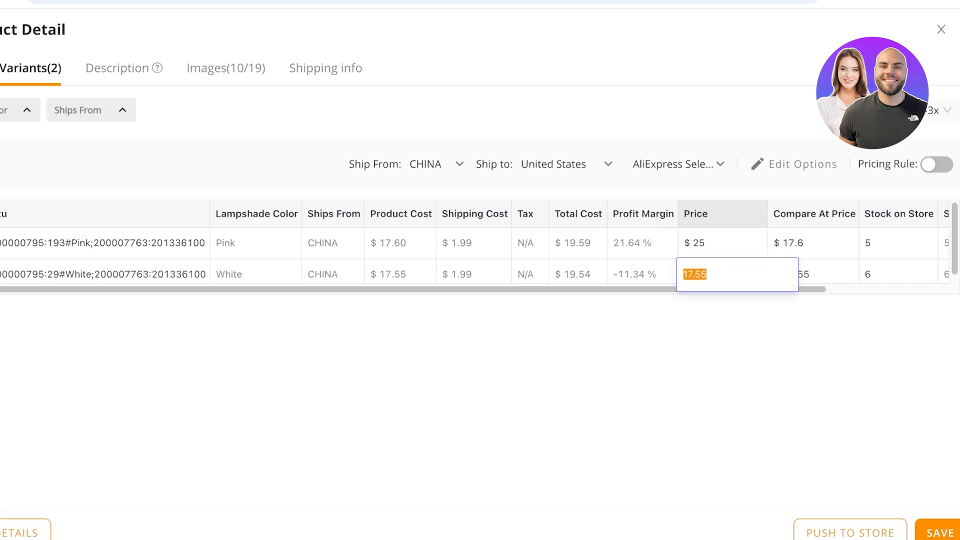
{"action": "type", "text": "25"}
{"action": "key", "text": "Return"}
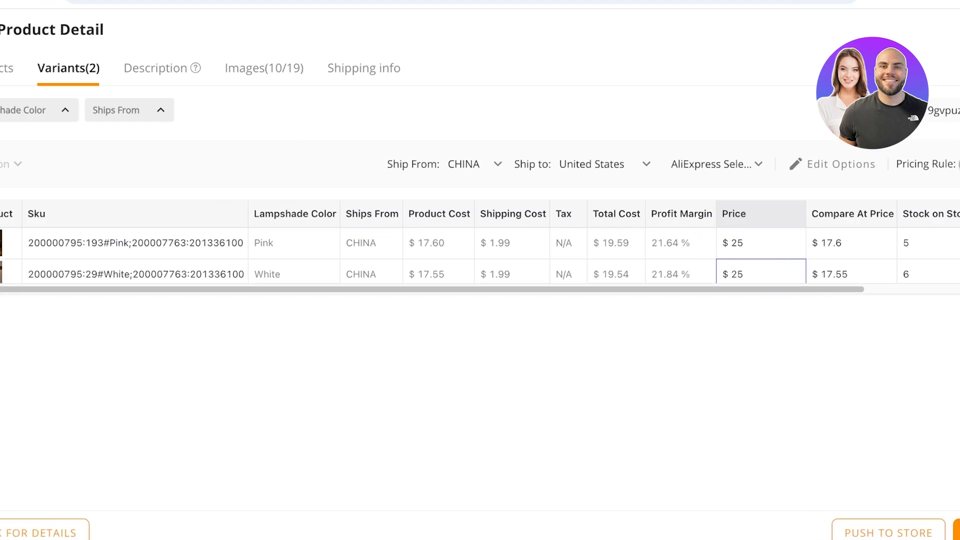
Step: Open the product description and delete the SPECIFICATIONS heading and the blank line beneath it from the specifications text
{"action": "left_click", "coordinate": [194, 68]}
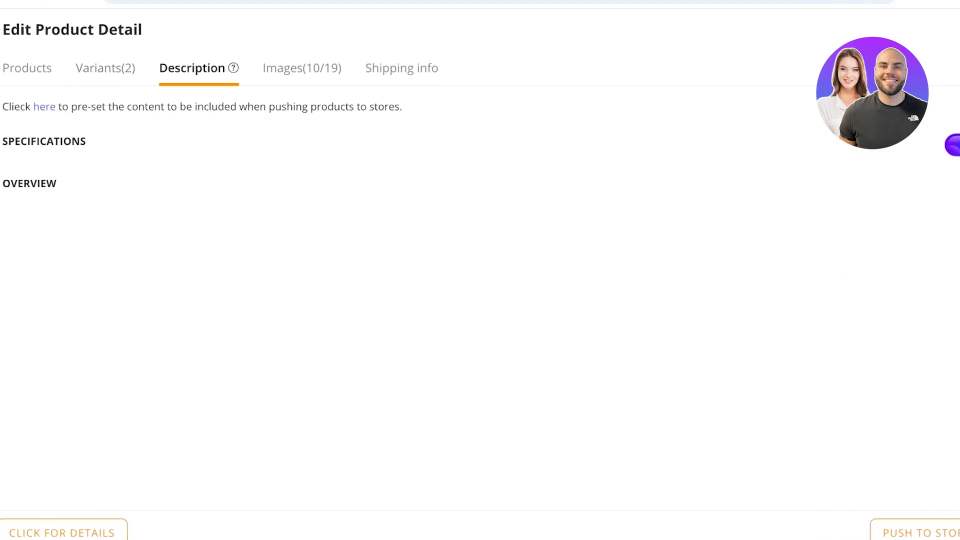
{"action": "scroll", "coordinate": [480, 333], "scroll_direction": "down", "scroll_amount": 4}
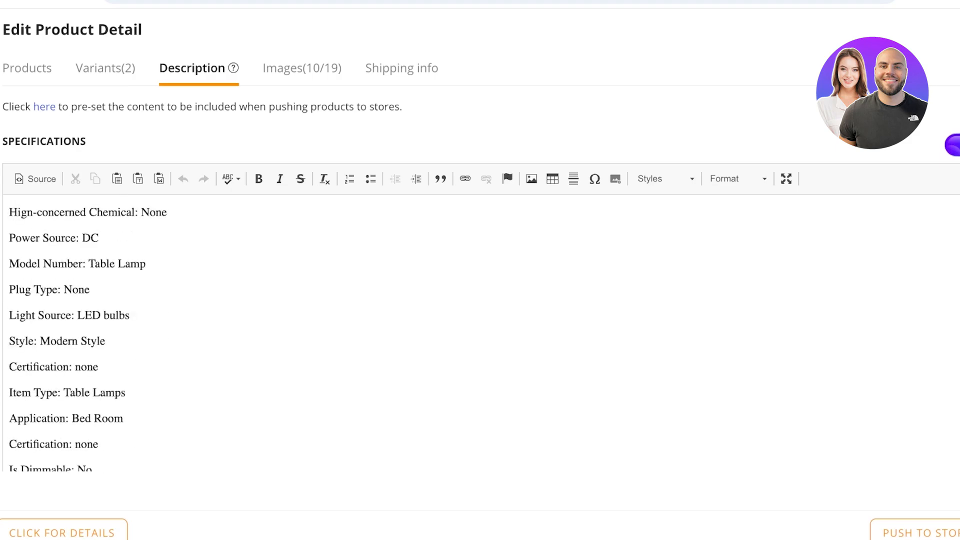
{"action": "scroll", "coordinate": [109, 300], "scroll_direction": "up", "scroll_amount": 4}
{"action": "double_click", "coordinate": [110, 225]}
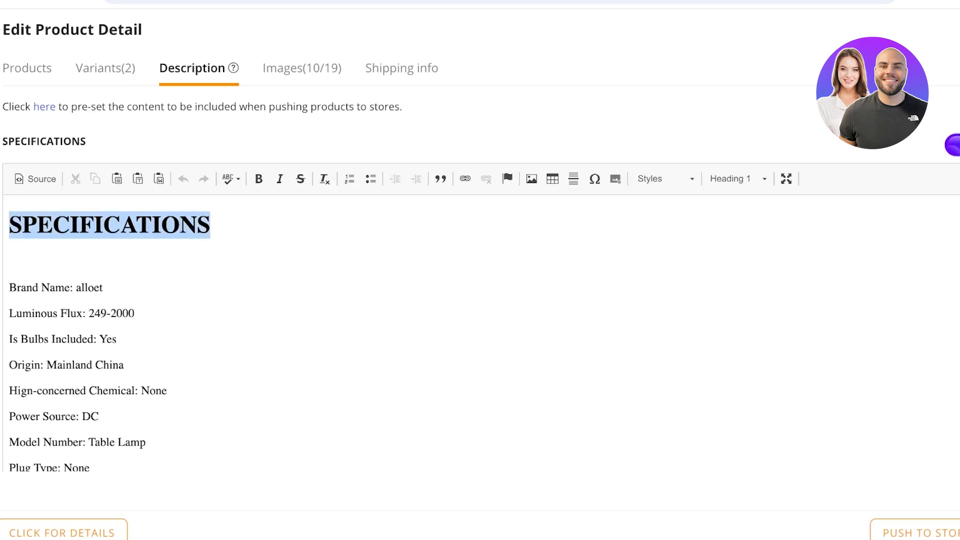
{"action": "key", "text": "BackSpace"}
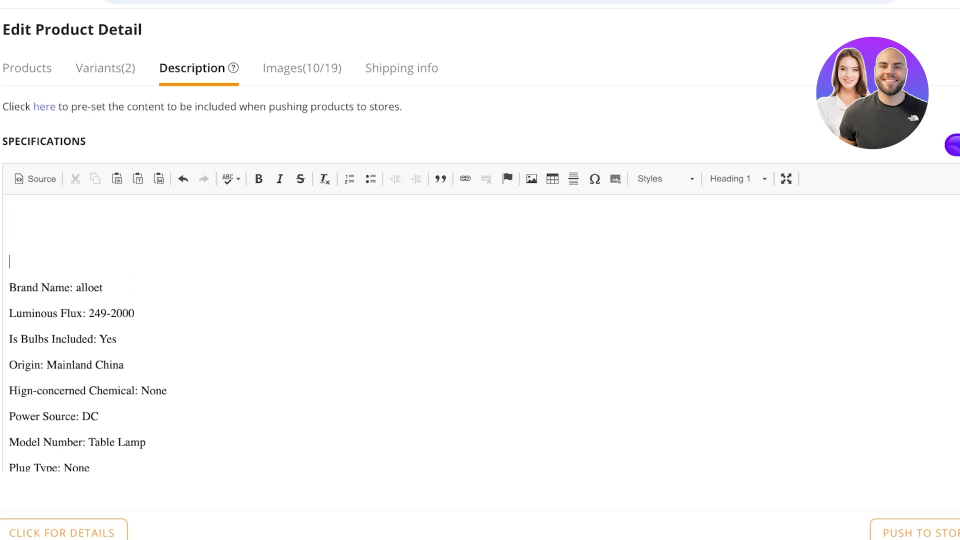
{"action": "key", "text": "BackSpace"}
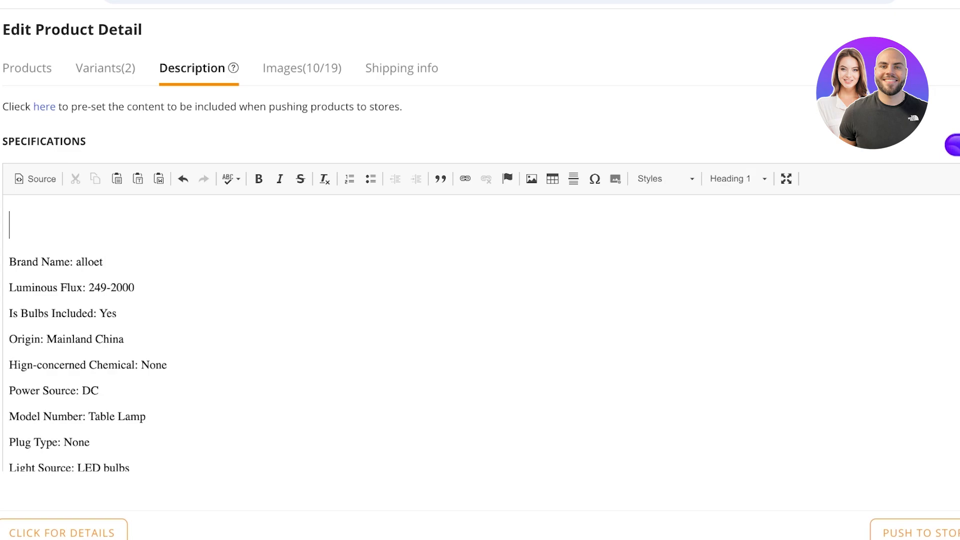
Step: Remove the Brand Name line from the specifications text
{"action": "key", "text": "Down"}
{"action": "key", "text": "shift+End"}
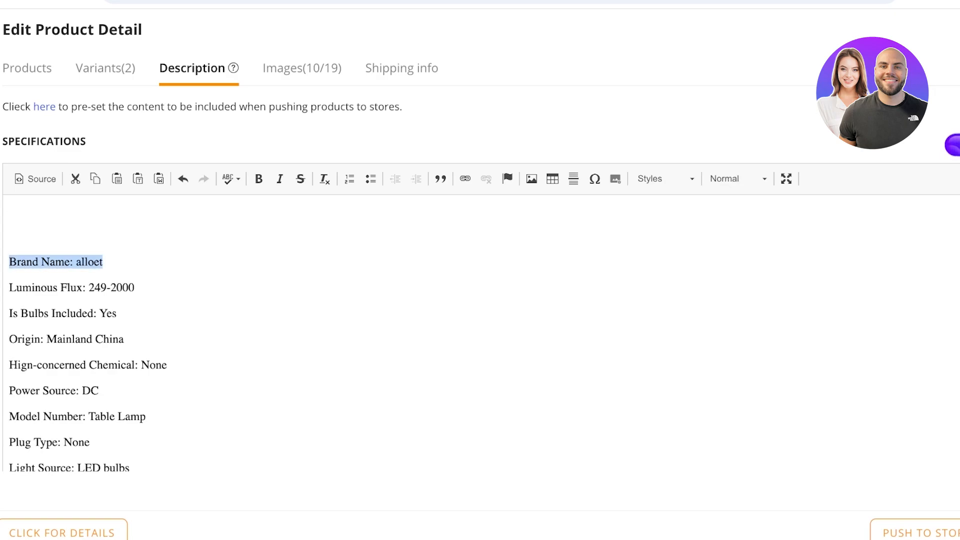
{"action": "key", "text": "BackSpace"}
{"action": "key", "text": "BackSpace"}
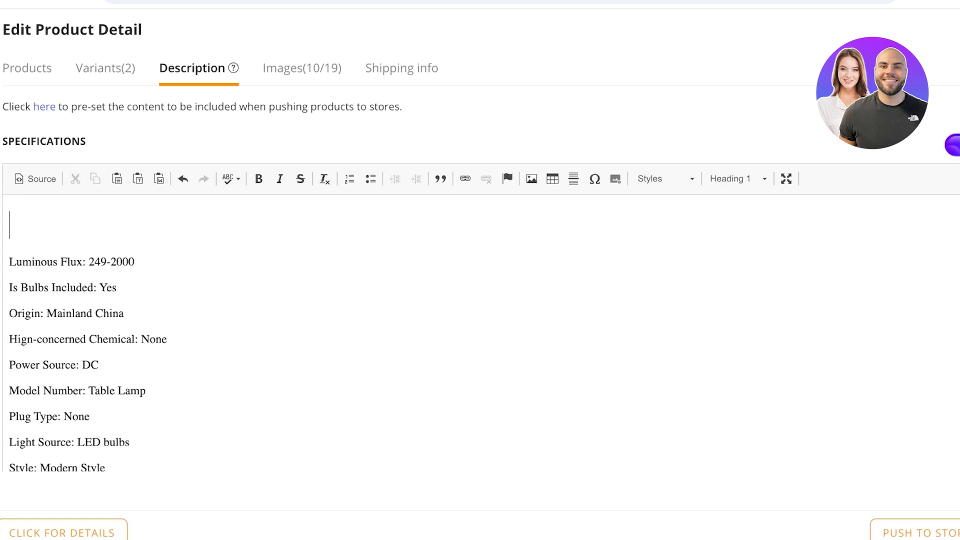
Step: Delete the Origin and Hign-concerned Chemical lines from the specifications text
{"action": "left_click_drag", "start_coordinate": [9, 313], "coordinate": [9, 364]}
{"action": "left_click", "coordinate": [9, 365]}
{"action": "mouse_move", "coordinate": [167, 339]}
{"action": "left_mouse_down"}
{"action": "mouse_move", "coordinate": [17, 313]}
{"action": "mouse_move", "coordinate": [167, 339]}
{"action": "left_mouse_up"}
{"action": "left_click", "coordinate": [17, 313]}
{"action": "key", "text": "BackSpace"}
{"action": "key", "text": "BackSpace"}
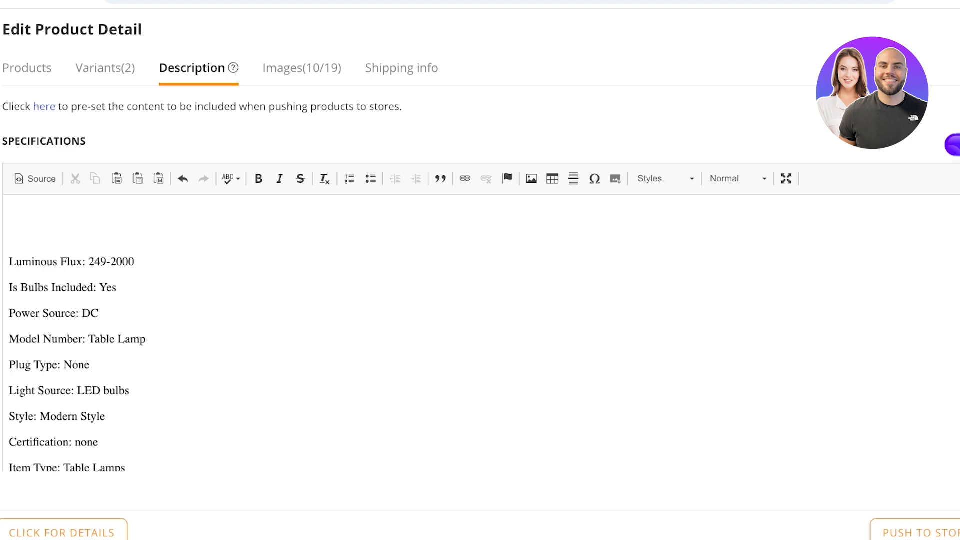
Step: Delete all specification lines from Model Number through semi_Choice at the end of the text
{"action": "left_click_drag", "start_coordinate": [9, 339], "coordinate": [110, 365]}
{"action": "scroll", "coordinate": [100, 365], "scroll_direction": "down", "scroll_amount": 10}
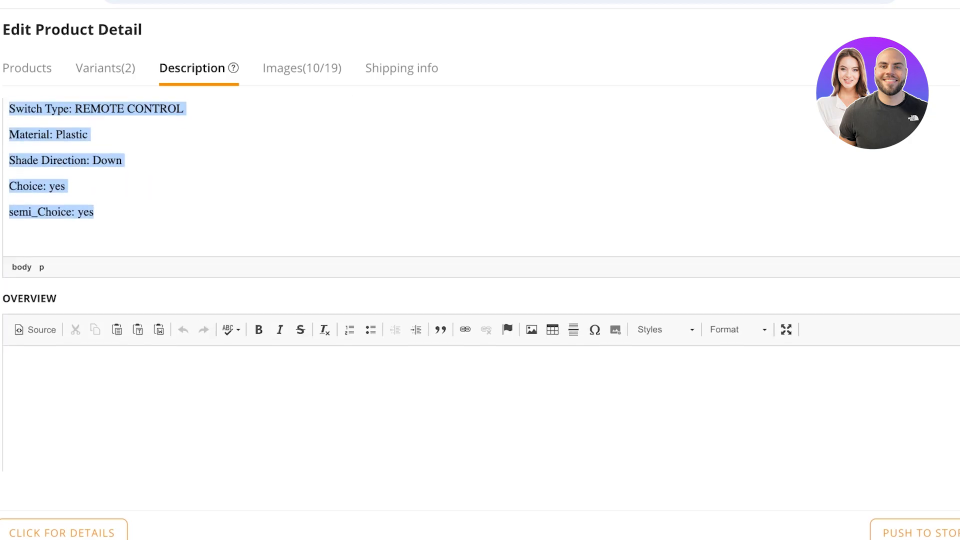
{"action": "key", "text": "BackSpace"}
{"action": "scroll", "coordinate": [480, 280], "scroll_direction": "up", "scroll_amount": 5}
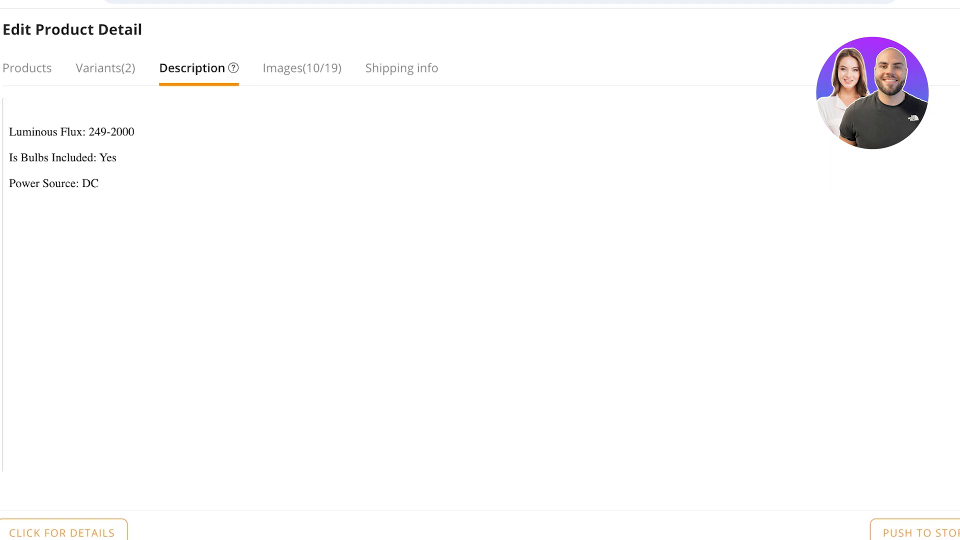
Step: Review the remaining specifications text and the Overview editor beneath it
{"action": "scroll", "coordinate": [480, 285], "scroll_direction": "down", "scroll_amount": 7}
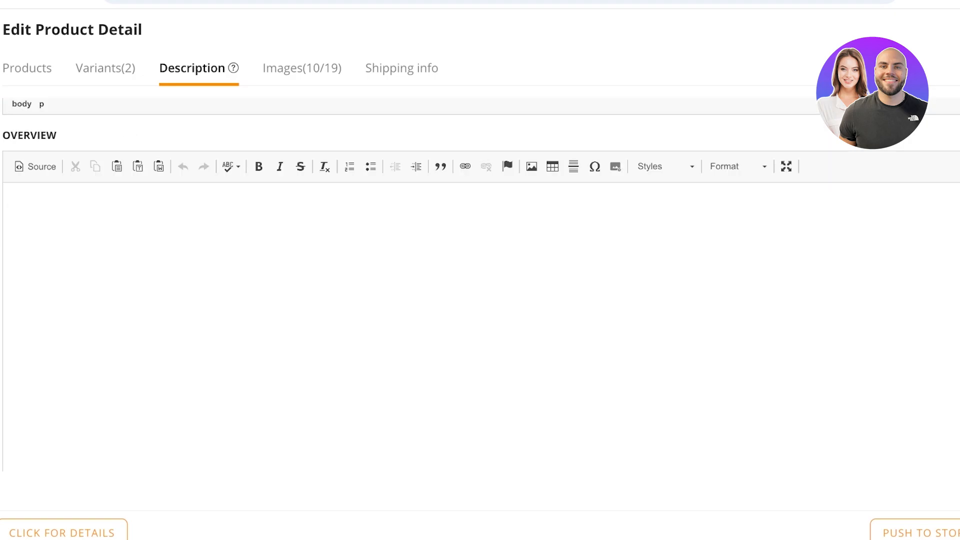
{"action": "scroll", "coordinate": [480, 285], "scroll_direction": "up", "scroll_amount": 8}
{"action": "scroll", "coordinate": [480, 280], "scroll_direction": "down", "scroll_amount": 8}
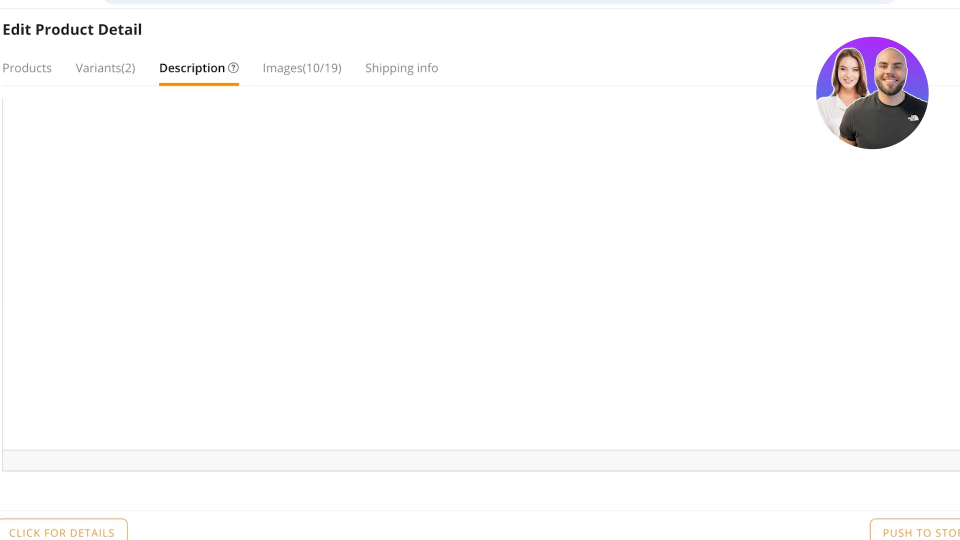
{"action": "scroll", "coordinate": [480, 280], "scroll_direction": "up", "scroll_amount": 2}
{"action": "scroll", "coordinate": [480, 280], "scroll_direction": "down", "scroll_amount": 2}
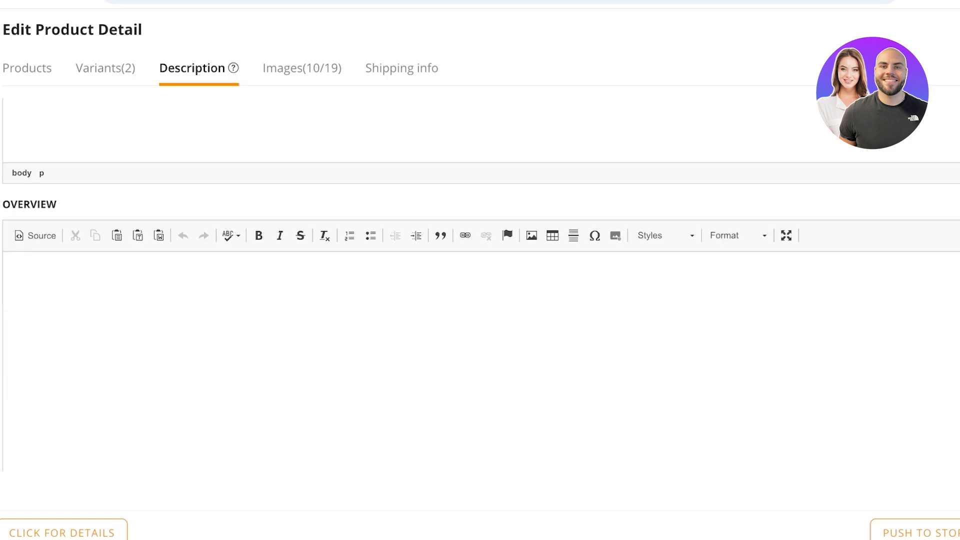
{"action": "scroll", "coordinate": [480, 280], "scroll_direction": "up", "scroll_amount": 5}
{"action": "scroll", "coordinate": [480, 285], "scroll_direction": "up", "scroll_amount": 1}
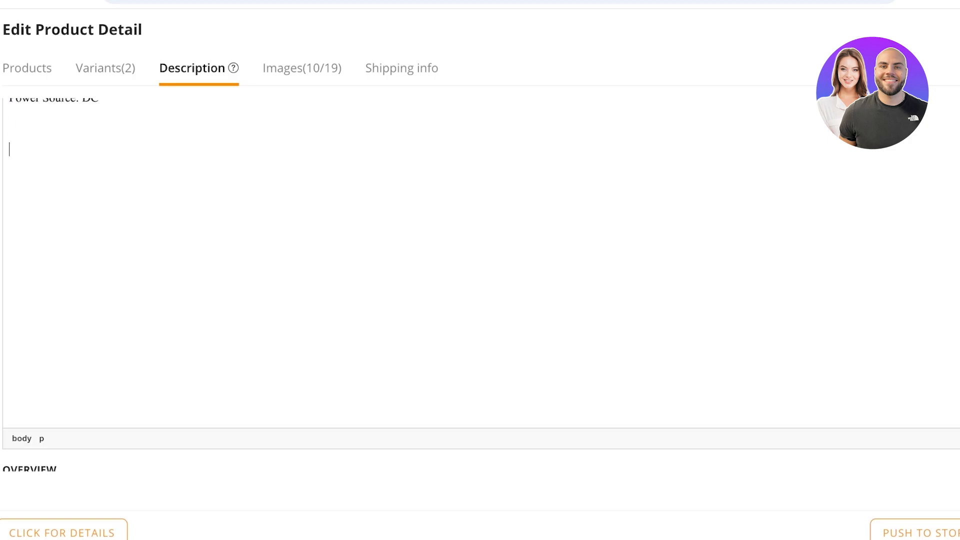
{"action": "left_click", "coordinate": [99, 101]}
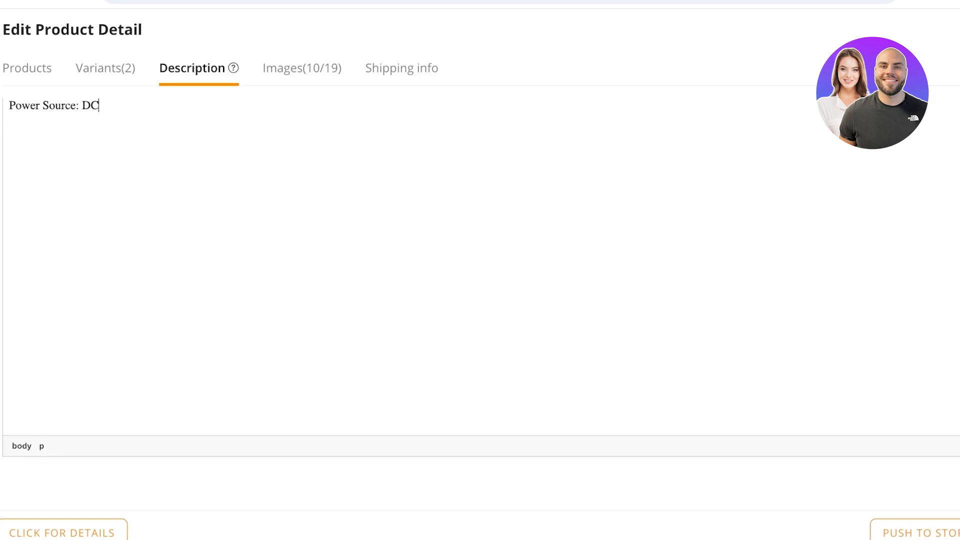
{"action": "scroll", "coordinate": [480, 280], "scroll_direction": "up", "scroll_amount": 4}
{"action": "scroll", "coordinate": [480, 280], "scroll_direction": "down", "scroll_amount": 4}
{"action": "scroll", "coordinate": [480, 280], "scroll_direction": "up", "scroll_amount": 4}
Step: Clear all the remaining text from the specifications editor
{"action": "left_click", "coordinate": [10, 224]}
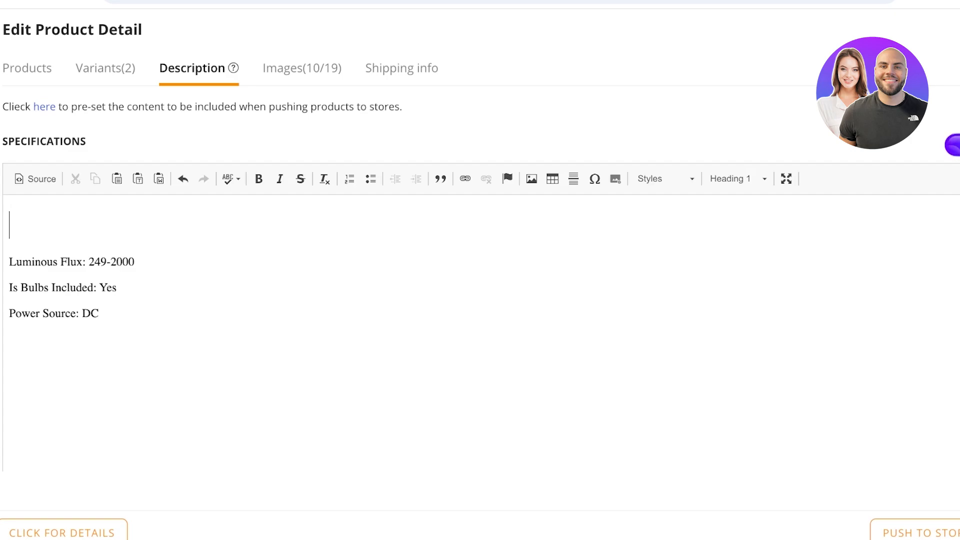
{"action": "key", "text": "ctrl+a"}
{"action": "key", "text": "BackSpace"}
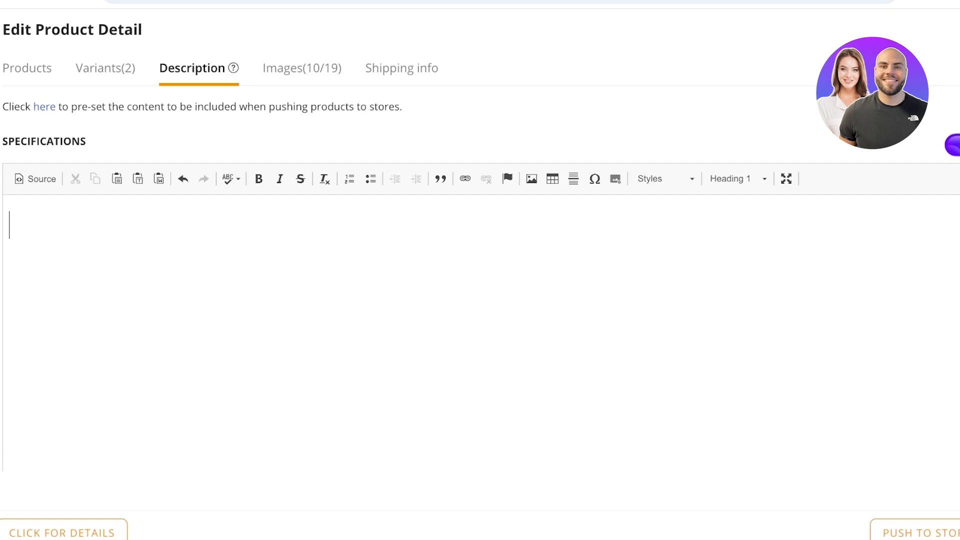
Step: Open the DSers AI assistant and read through the prefilled product description keywords
{"action": "left_click", "coordinate": [952, 145]}
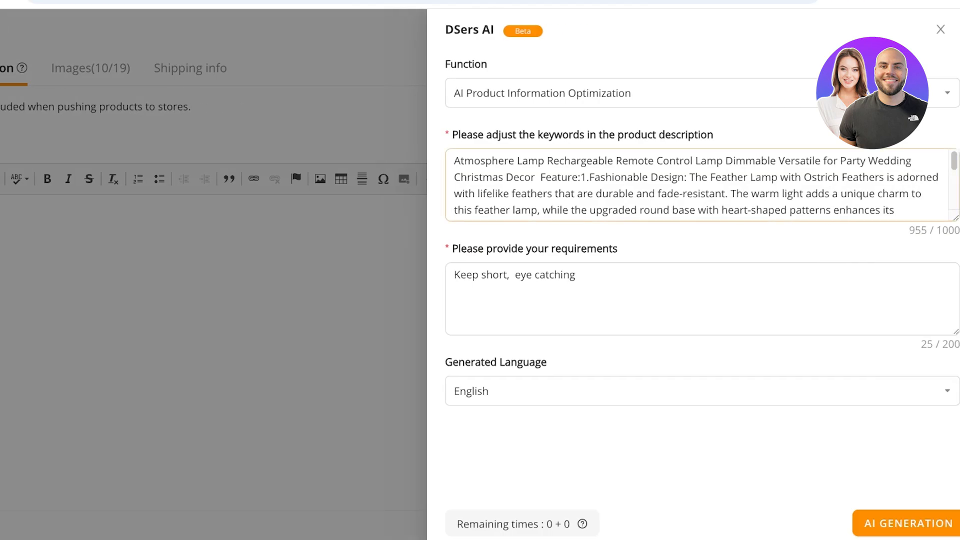
{"action": "scroll", "coordinate": [700, 185], "scroll_direction": "down", "scroll_amount": 3}
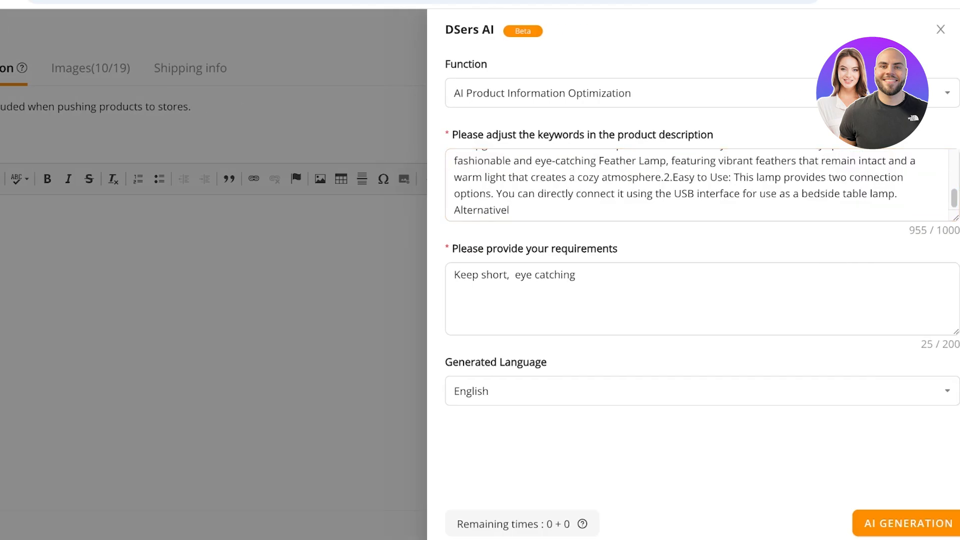
{"action": "scroll", "coordinate": [700, 184], "scroll_direction": "up", "scroll_amount": 5}
{"action": "key", "text": "ctrl+a"}
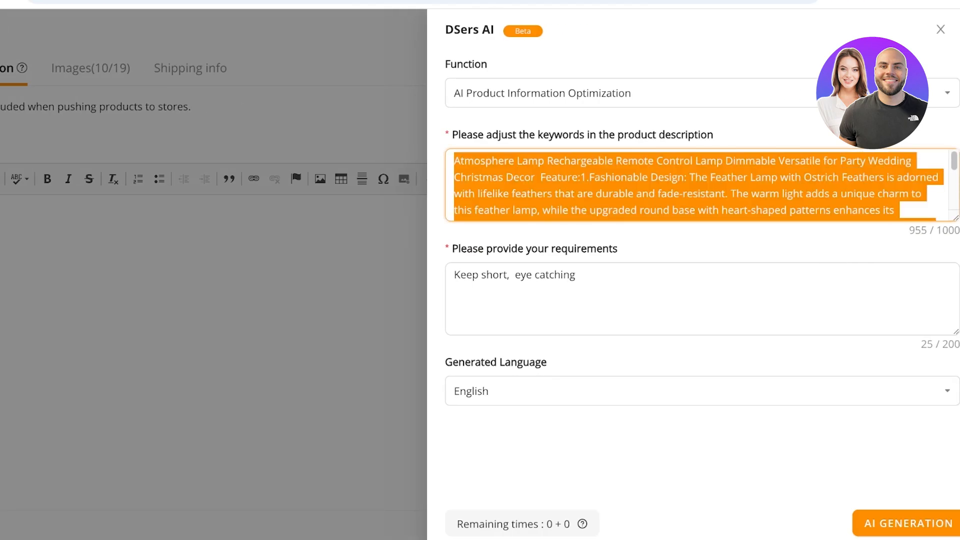
Step: Try to generate optimized product information in English with the AI assistant, and dismiss the plan upgrade offer
{"action": "left_click", "coordinate": [699, 449]}
{"action": "left_click", "coordinate": [908, 523]}
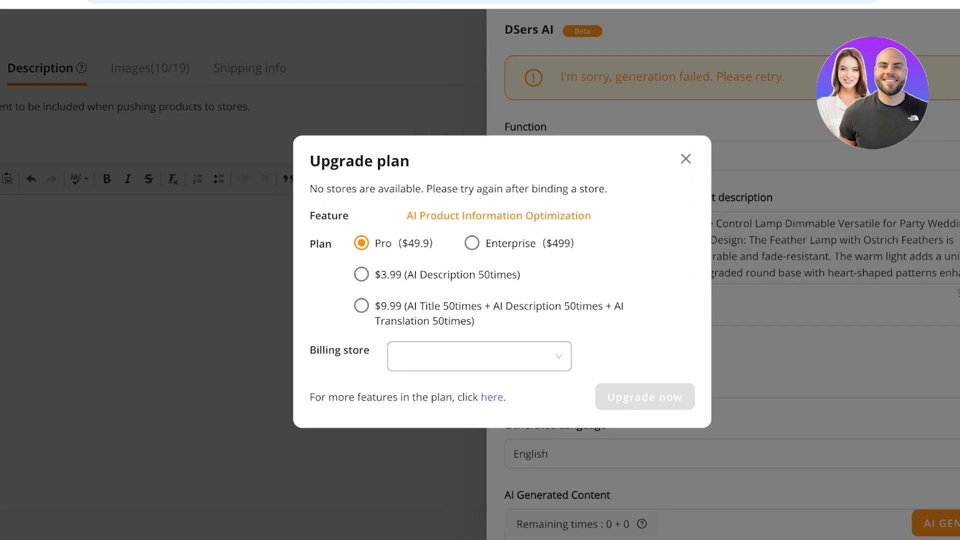
{"action": "left_click", "coordinate": [685, 159]}
Step: Copy the whole product description keywords text from the AI assistant and close the assistant
{"action": "left_click", "coordinate": [664, 223]}
{"action": "key", "text": "ctrl+a"}
{"action": "key", "text": "super+c"}
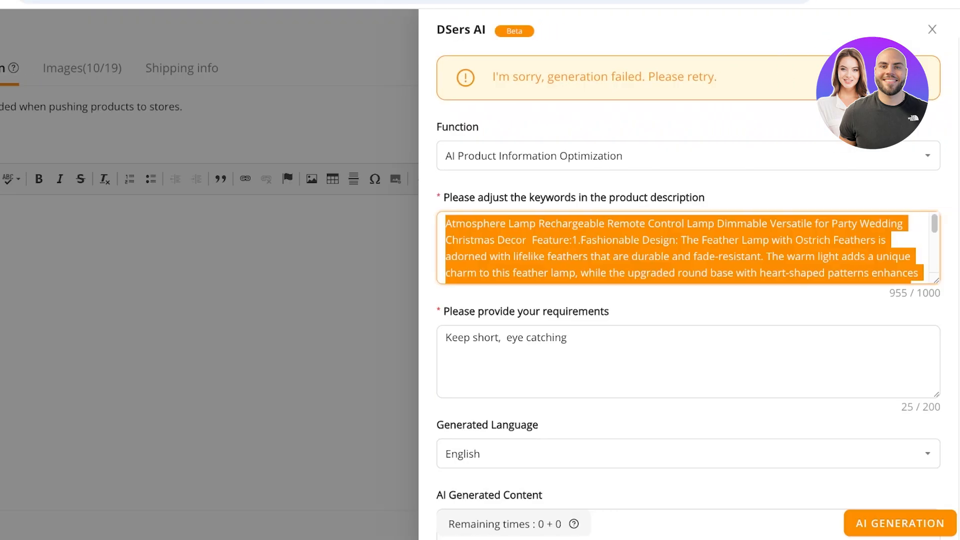
{"action": "key", "text": "Escape"}
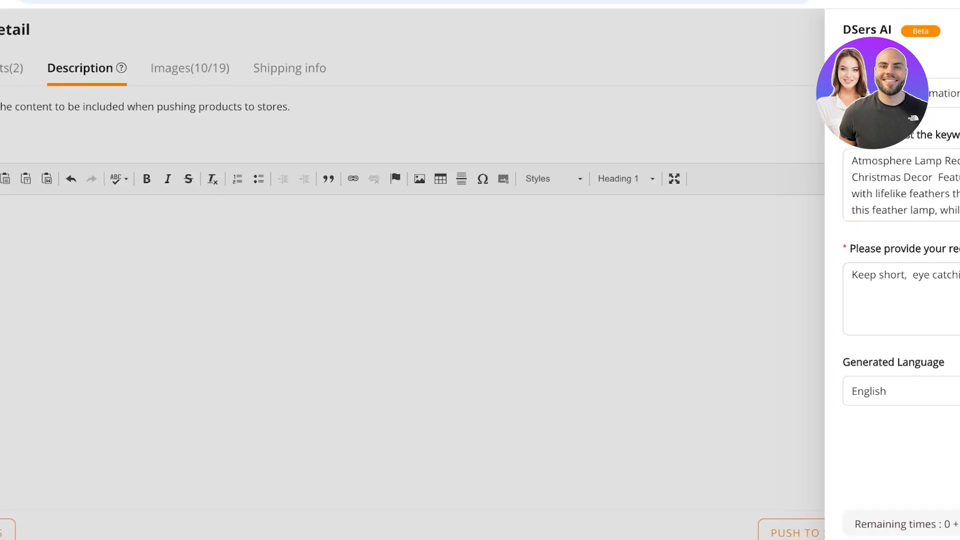
Step: Paste the copied lamp description into the specifications editor and save the product
{"action": "left_click", "coordinate": [24, 265]}
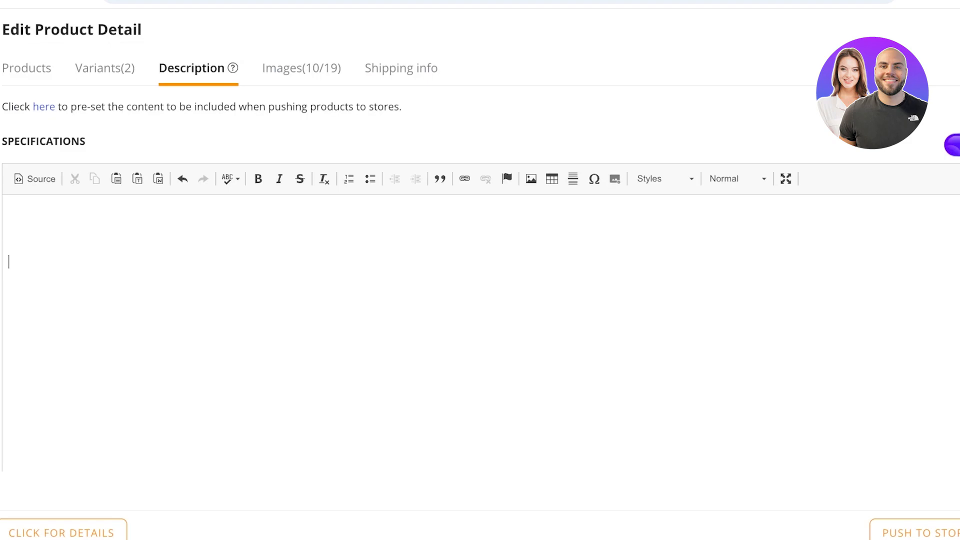
{"action": "right_click", "coordinate": [25, 265]}
{"action": "left_click", "coordinate": [58, 277]}
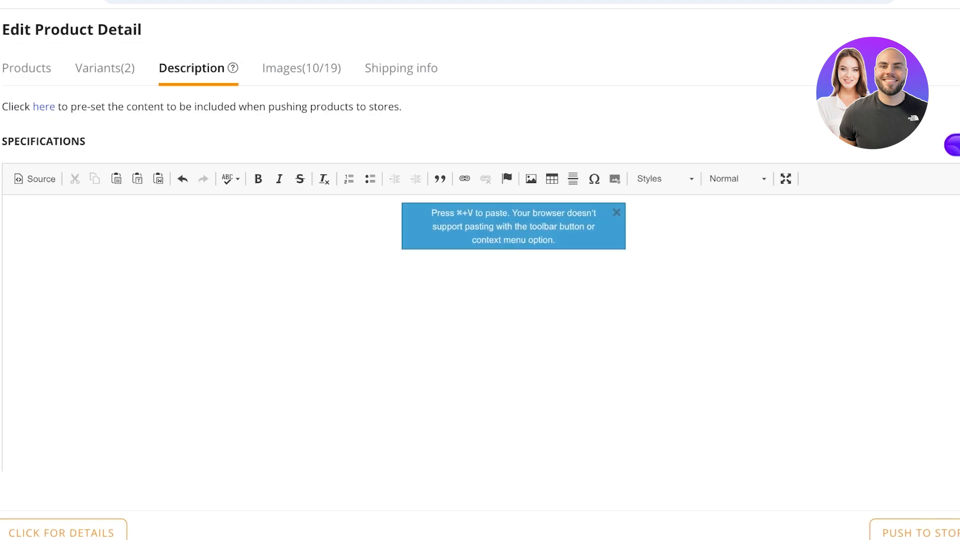
{"action": "key", "text": "super+v"}
{"action": "scroll", "coordinate": [480, 300], "scroll_direction": "down", "scroll_amount": 3}
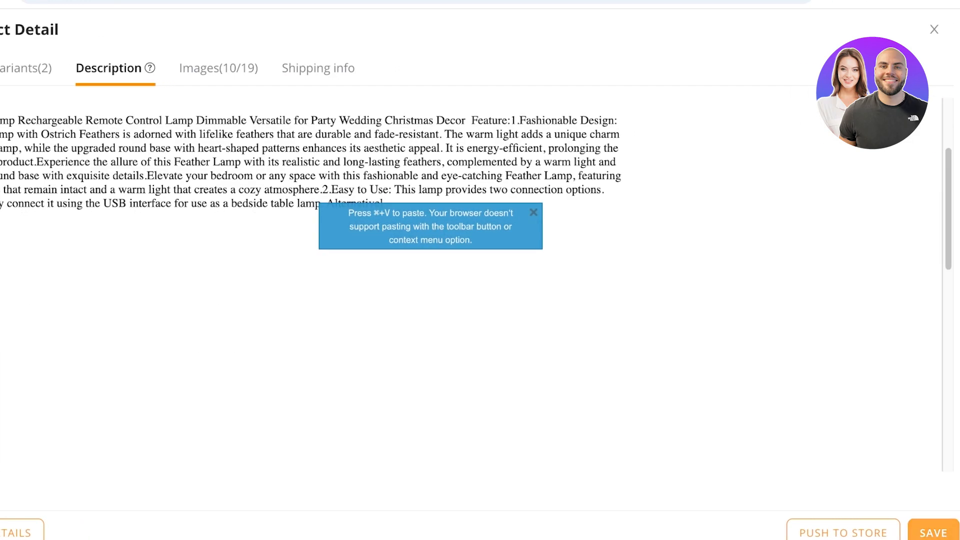
{"action": "left_click", "coordinate": [939, 533]}
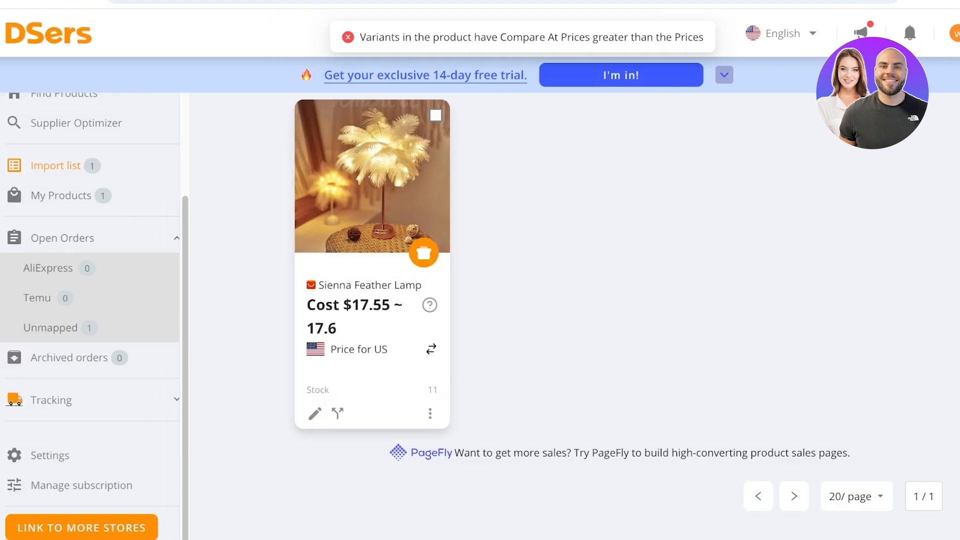
Step: Reopen the Sienna Feather Lamp for editing and set the Compare At Price of both variants to $30
{"action": "left_click", "coordinate": [314, 413]}
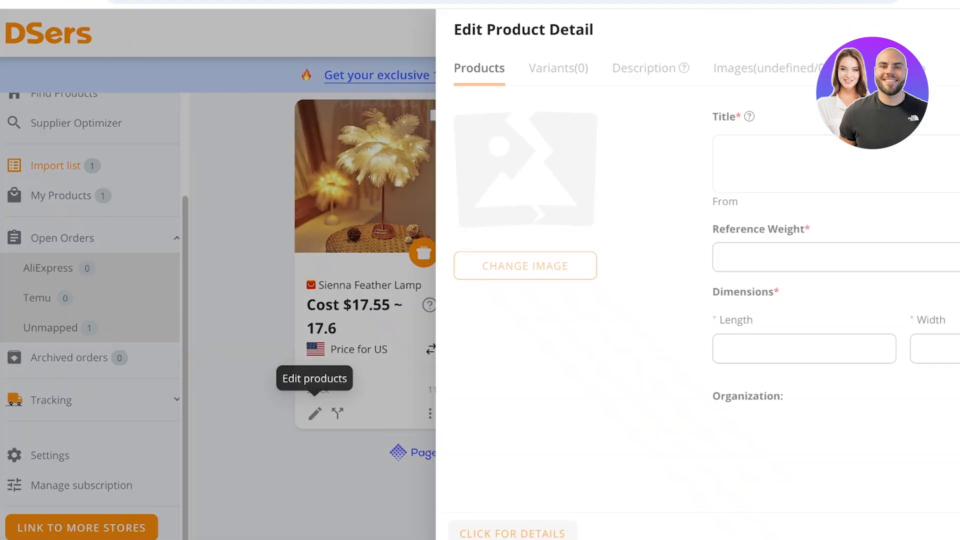
{"action": "left_click", "coordinate": [110, 68]}
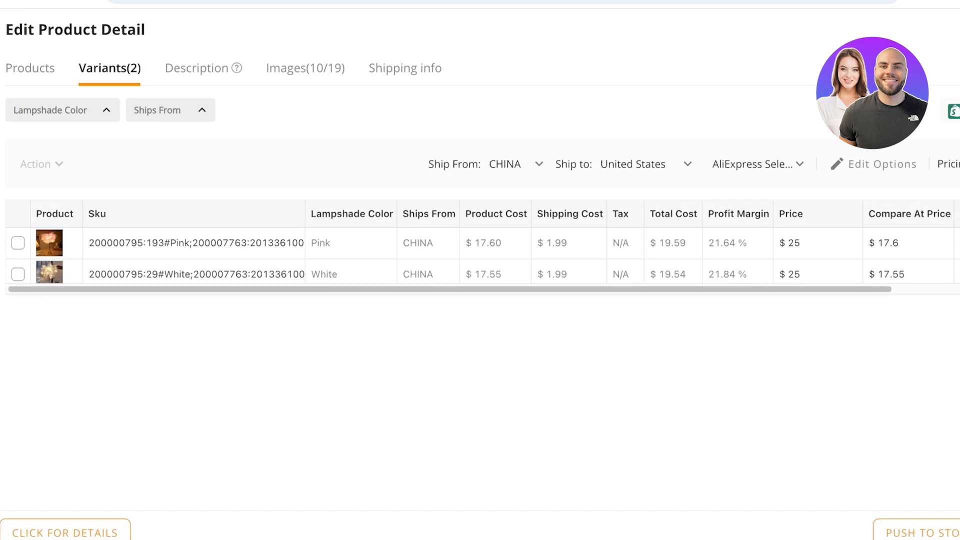
{"action": "left_click_drag", "start_coordinate": [907, 243], "coordinate": [907, 273]}
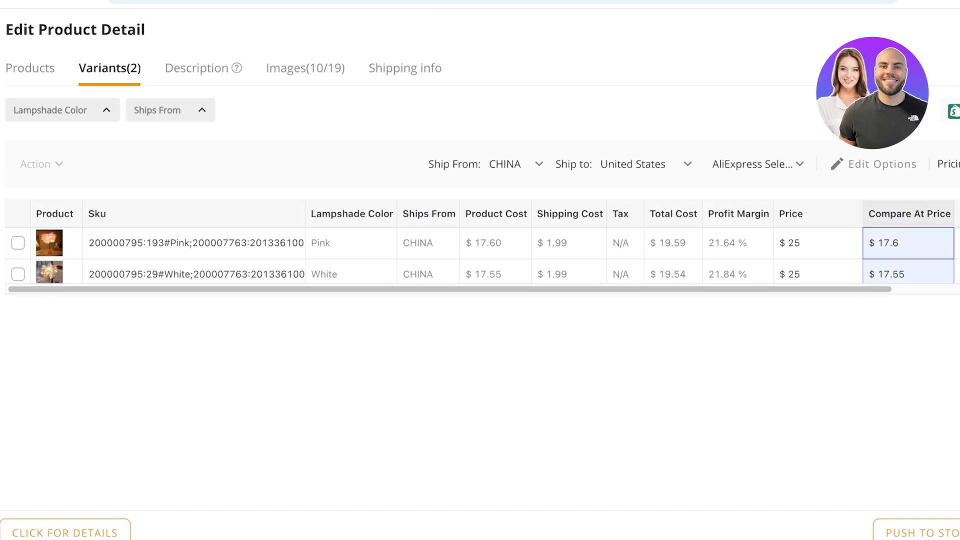
{"action": "type", "text": "30"}
{"action": "key", "text": "Return"}
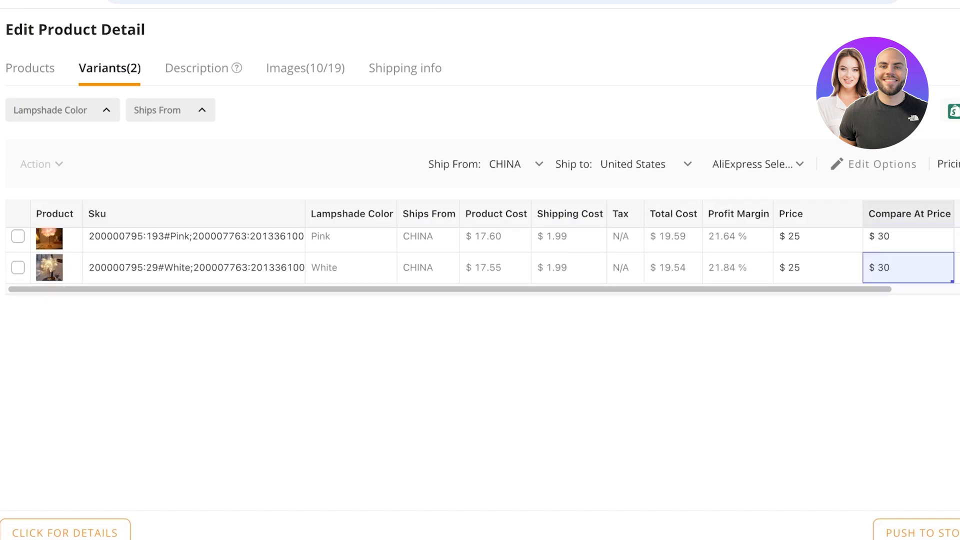
Step: Deselect all the product images and select only the first four for the store listing
{"action": "left_click", "coordinate": [305, 68]}
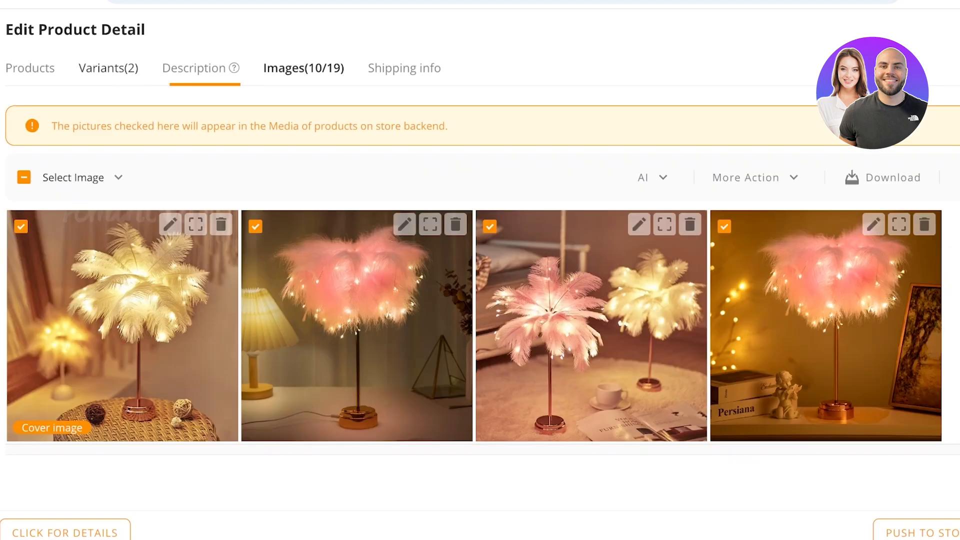
{"action": "scroll", "coordinate": [474, 326], "scroll_direction": "down", "scroll_amount": 6}
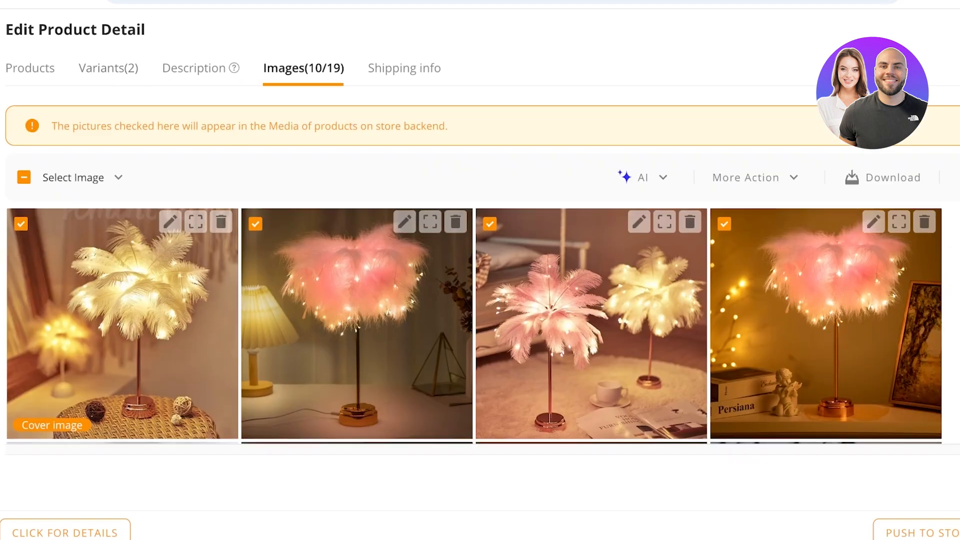
{"action": "scroll", "coordinate": [473, 326], "scroll_direction": "up", "scroll_amount": 1}
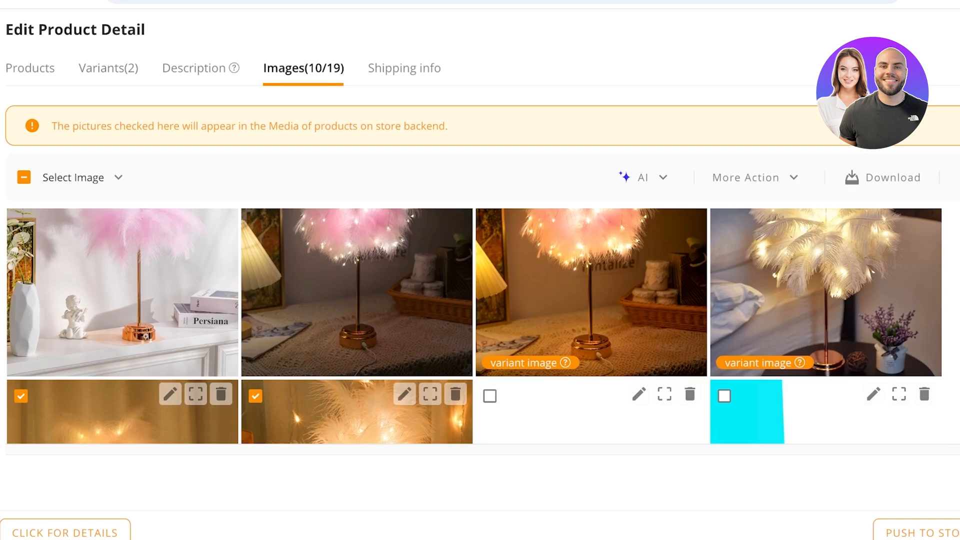
{"action": "scroll", "coordinate": [473, 326], "scroll_direction": "down", "scroll_amount": 2}
{"action": "scroll", "coordinate": [474, 326], "scroll_direction": "up", "scroll_amount": 5}
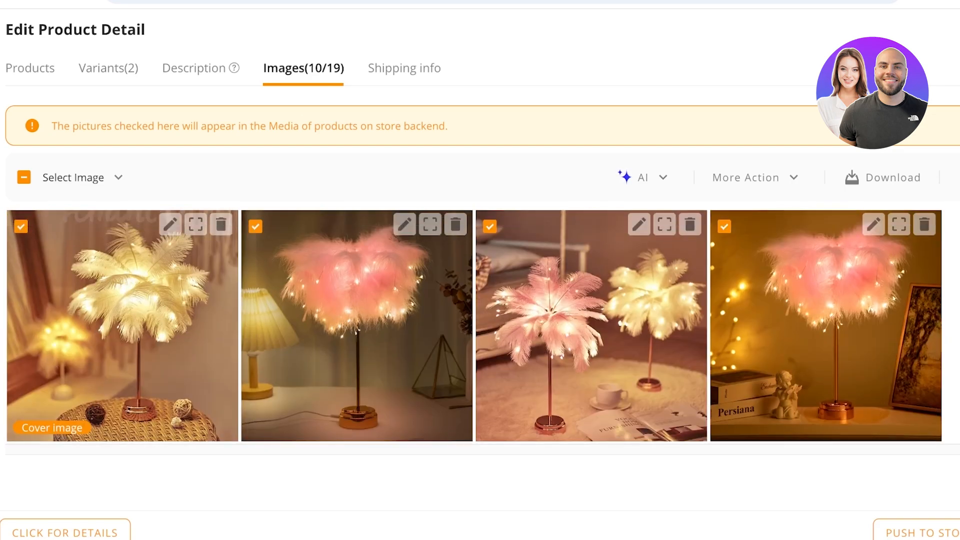
{"action": "left_click", "coordinate": [24, 178]}
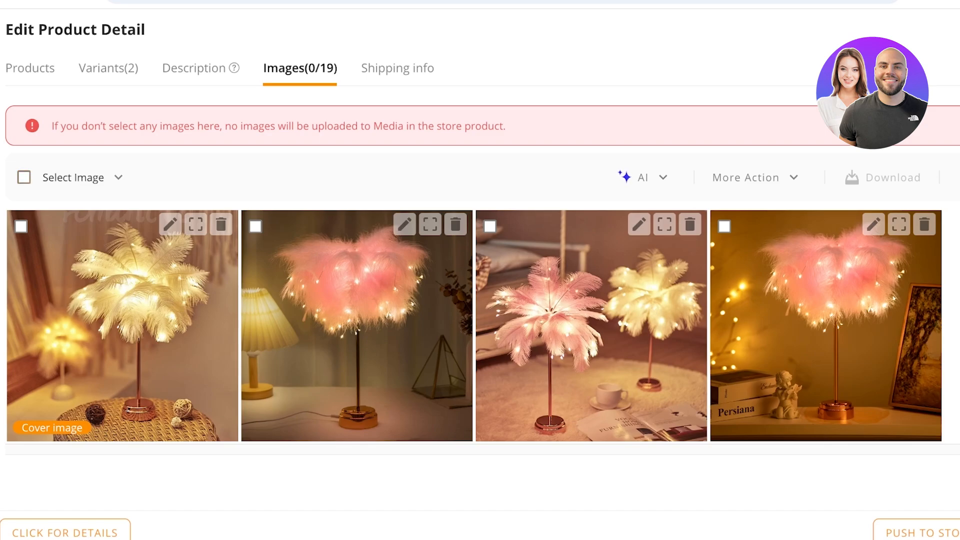
{"action": "left_click", "coordinate": [21, 226]}
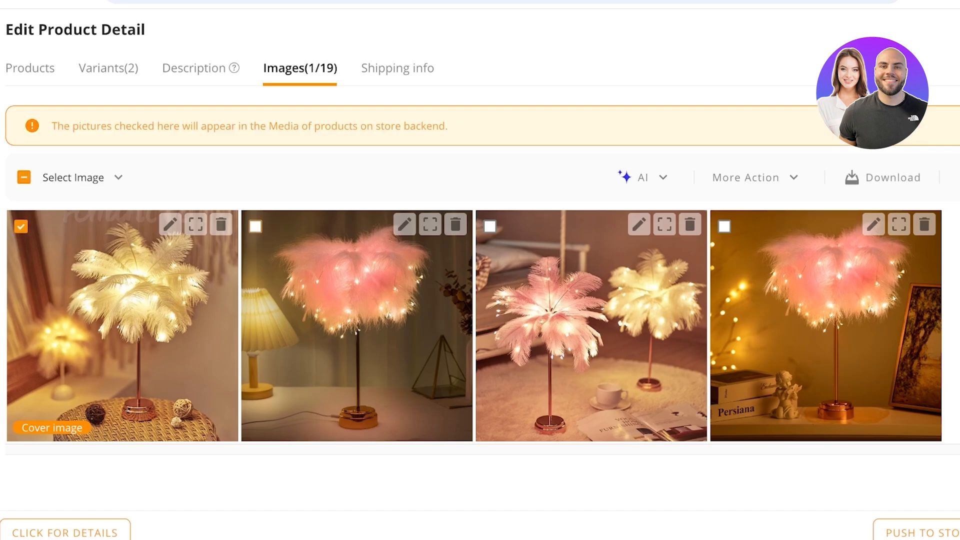
{"action": "left_click", "coordinate": [256, 226]}
{"action": "left_click", "coordinate": [489, 226]}
{"action": "left_click", "coordinate": [724, 226]}
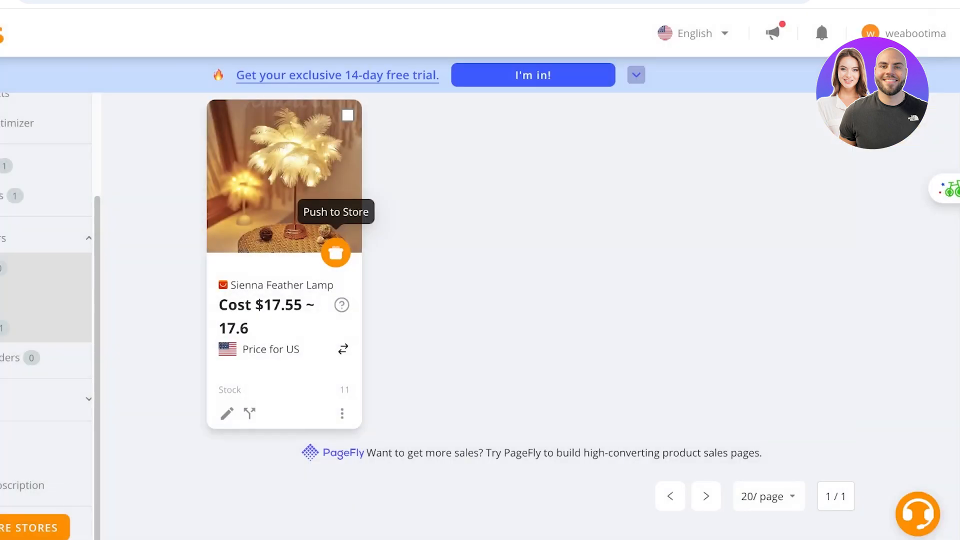
Step: Push the Sienna Feather Lamp to the connected Shopify store and close the push details
{"action": "left_click", "coordinate": [335, 253]}
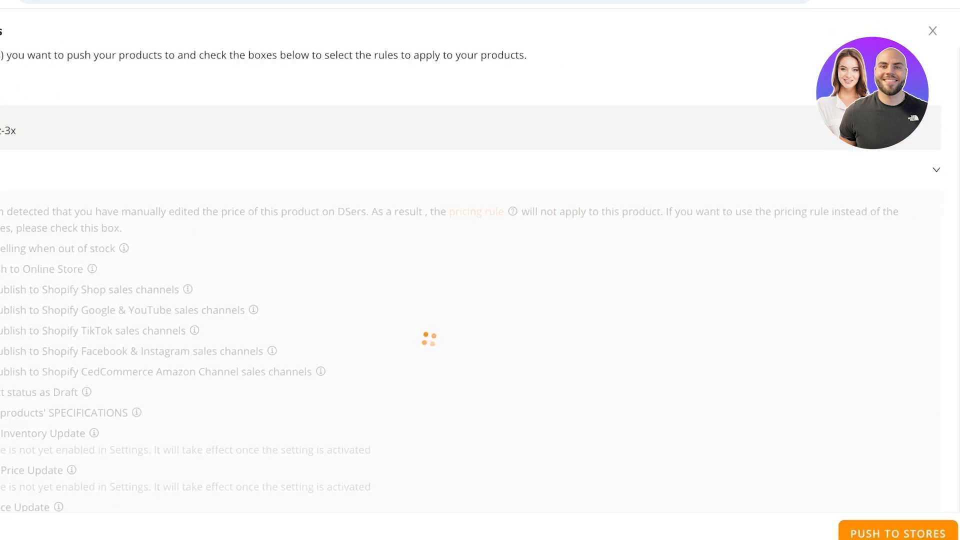
{"action": "scroll", "coordinate": [470, 278], "scroll_direction": "down", "scroll_amount": 7}
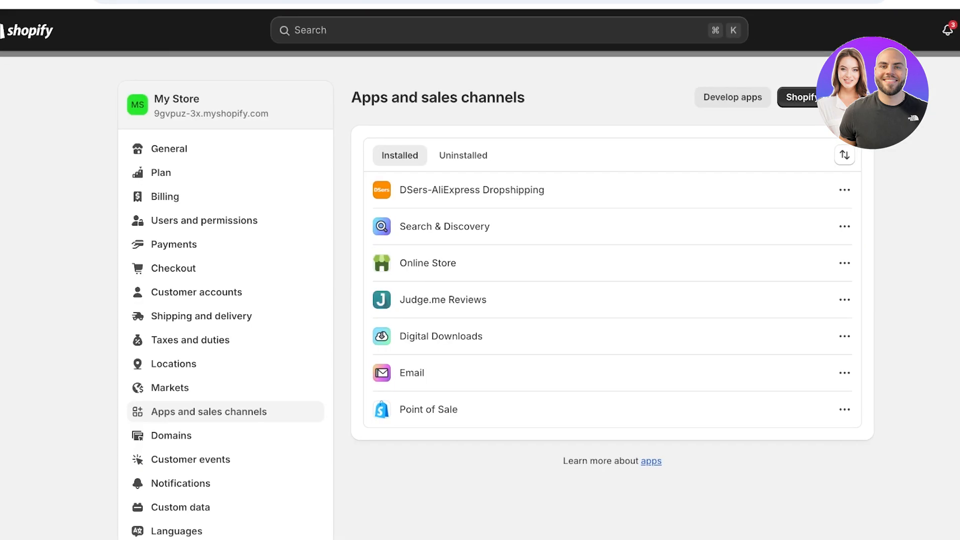
{"action": "key", "text": "Escape"}
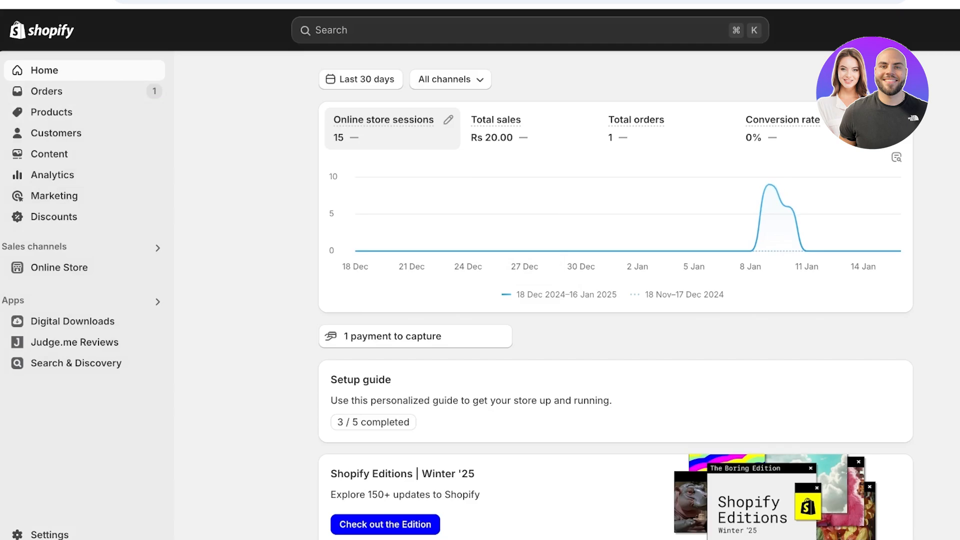
Step: Switch to the Shopify admin, preview the Sienna Feather Lamp on the online store, and review its images and description
{"action": "left_click", "coordinate": [52, 112]}
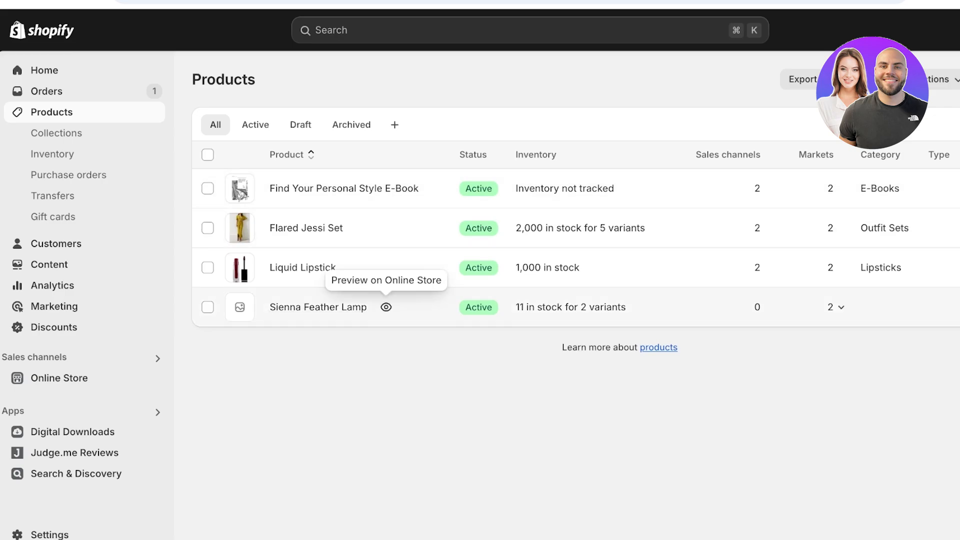
{"action": "left_click", "coordinate": [386, 307]}
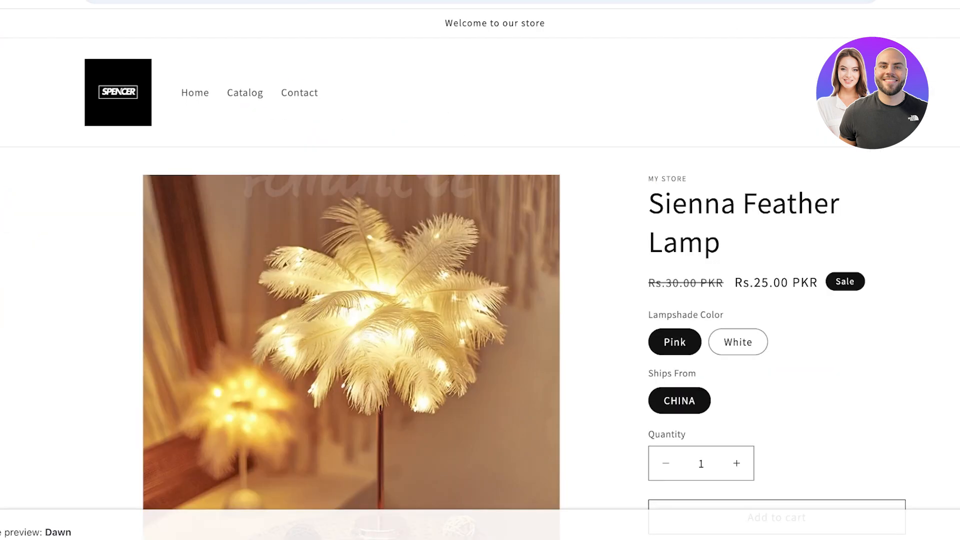
{"action": "scroll", "coordinate": [480, 270], "scroll_direction": "down", "scroll_amount": 5}
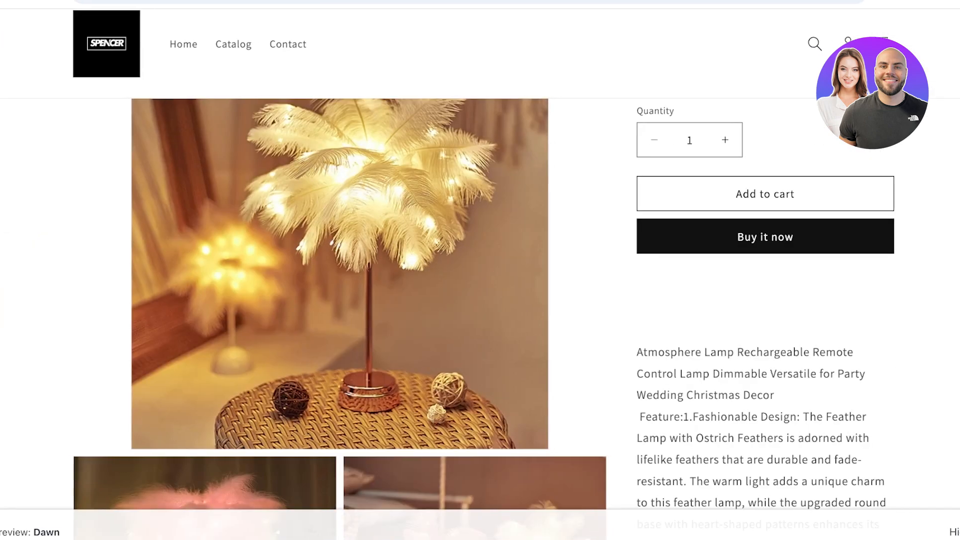
{"action": "scroll", "coordinate": [755, 270], "scroll_direction": "down", "scroll_amount": 10}
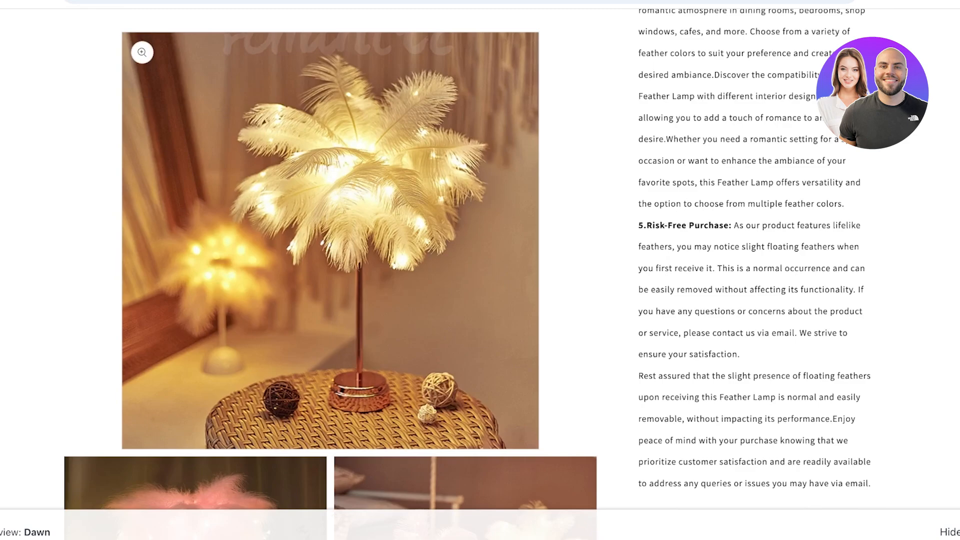
{"action": "scroll", "coordinate": [480, 270], "scroll_direction": "down", "scroll_amount": 15}
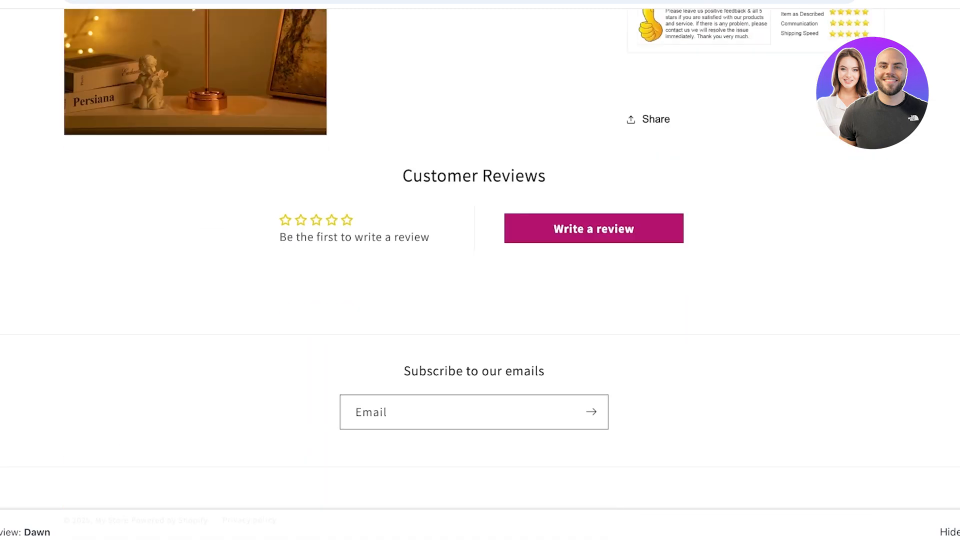
{"action": "scroll", "coordinate": [480, 270], "scroll_direction": "up", "scroll_amount": 20}
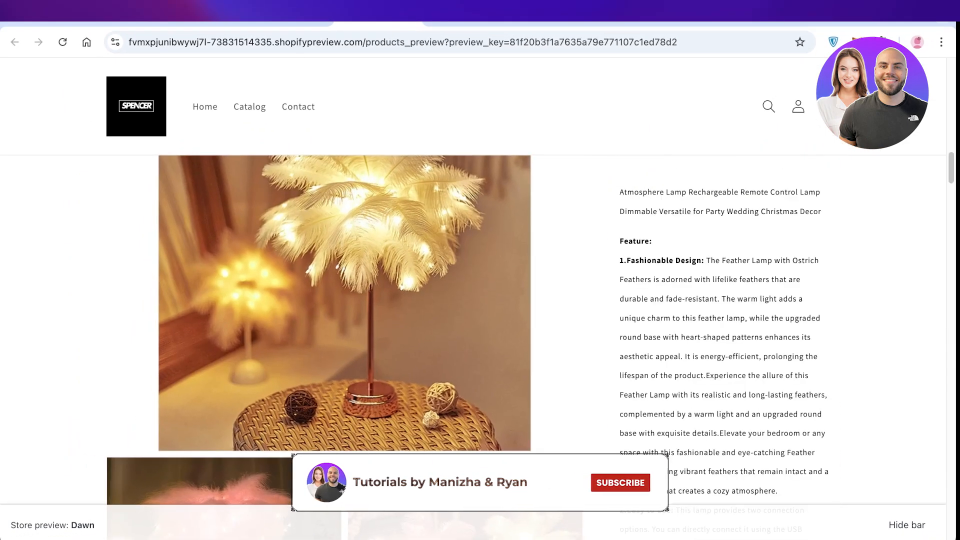